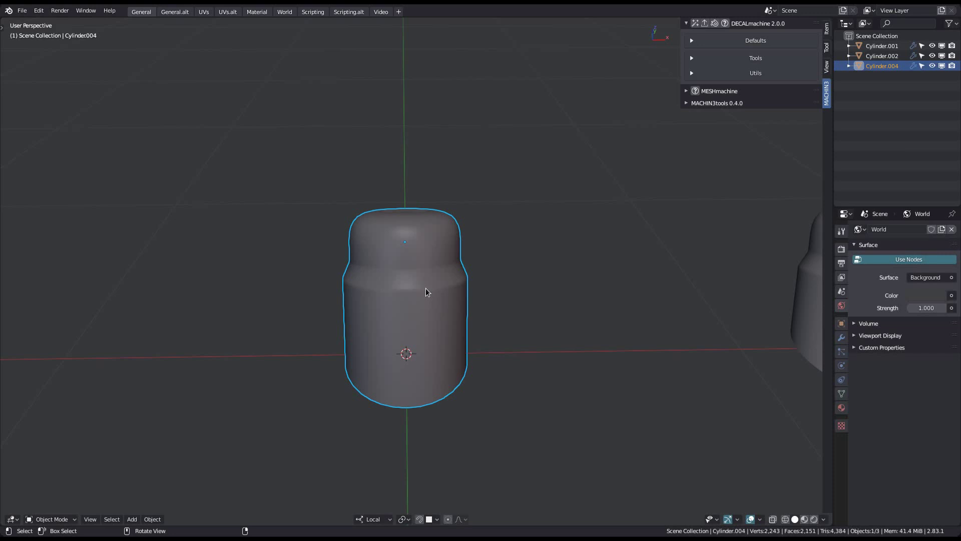
- Inspect the selected bottle's existing UV layout in the UVs workspace, and return to the General workspace in Object Mode
middle_click_drag(425, 287, 404, 303)
key("Pause")
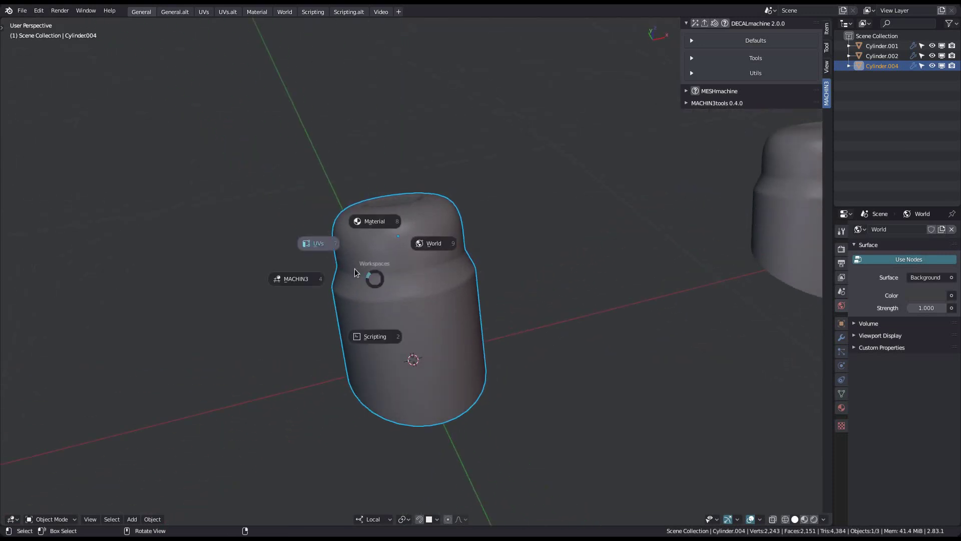
left_click(325, 247)
middle_click_drag(415, 270, 435, 282, "shift")
key("Tab")
scroll(640, 301, "down", 2)
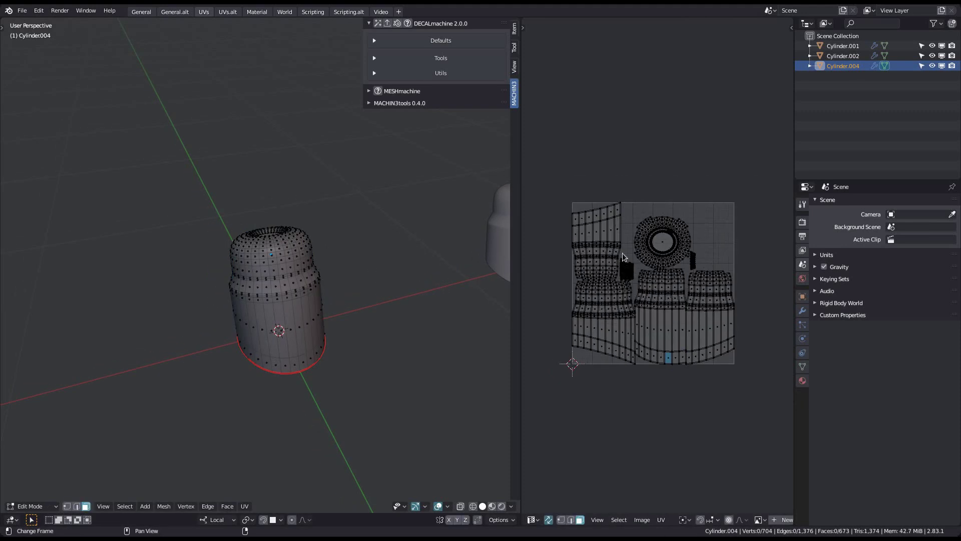
key("Pause")
left_click(278, 323)
middle_click_drag(446, 346, 388, 271)
key("Tab")
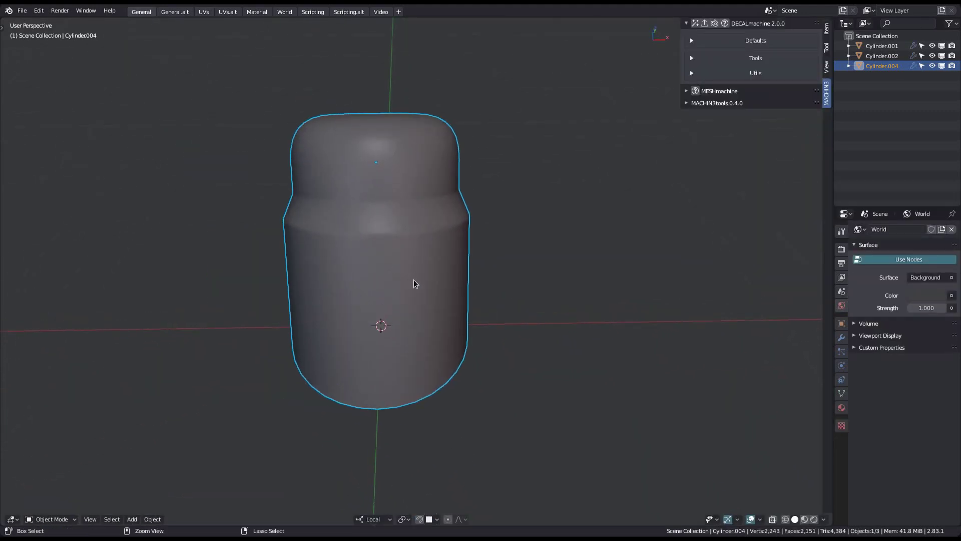
- Show the material slots of Cylinder.004 and switch the viewport to material preview shading
middle_click_drag(619, 341, 643, 360, "shift")
left_click(842, 408)
key("z")
left_click(555, 268)
mouse_move(535, 287)
middle_mouse_down()
mouse_move(440, 286)
mouse_move(501, 280)
middle_mouse_up()
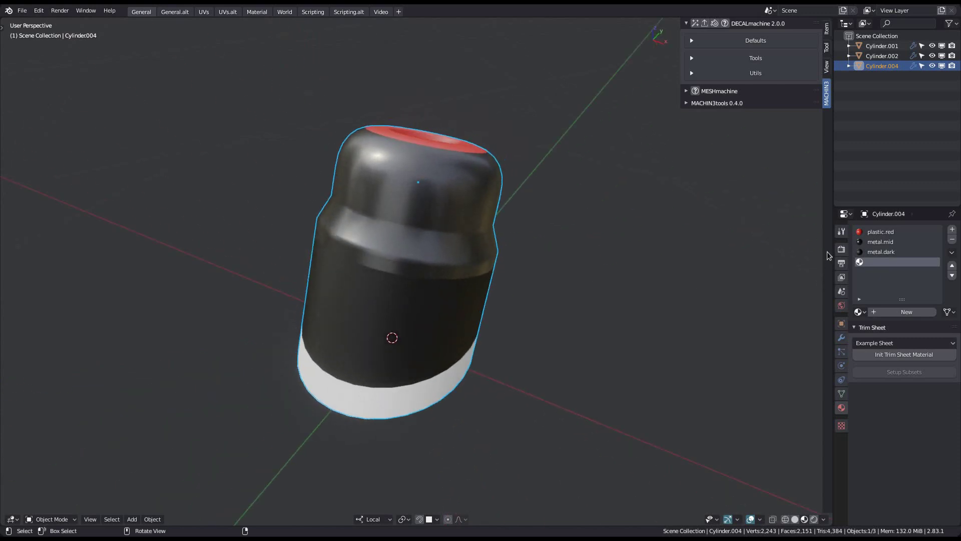
- Examine the node setups of plastic.red, metal.mid, metal.dark and the empty slot, and return to the General workspace with plastic.red active
left_click(879, 233)
key("F3")
scroll(338, 374, "up", 3)
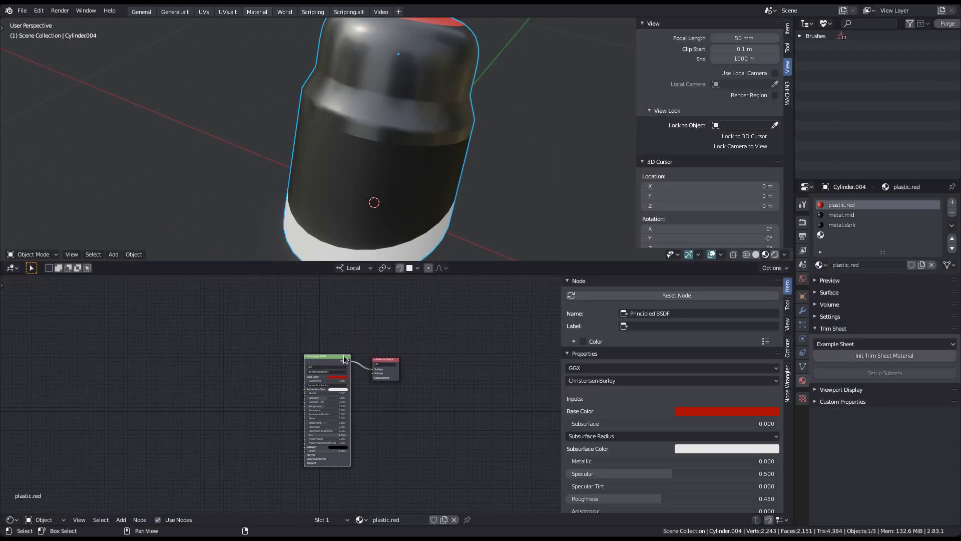
left_click(843, 216)
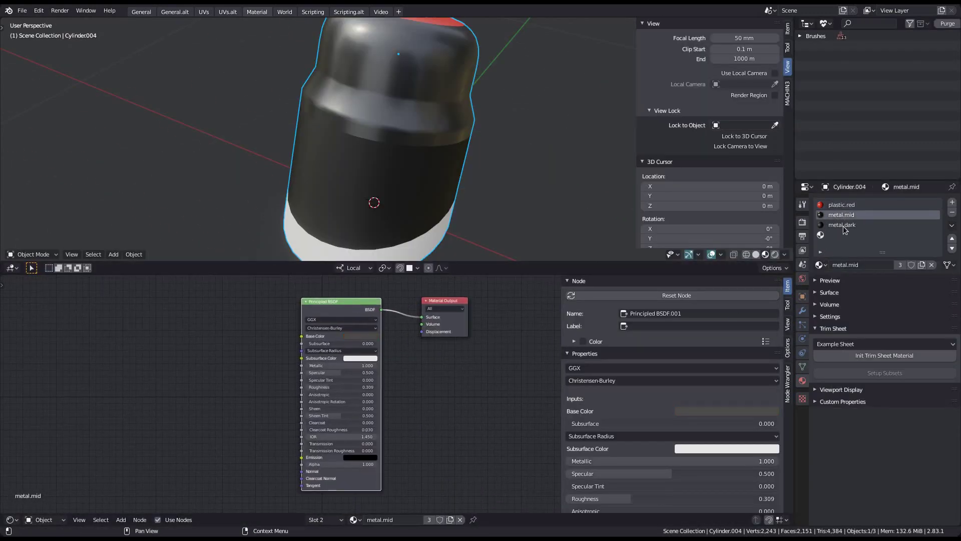
left_click(845, 226)
left_click(836, 235)
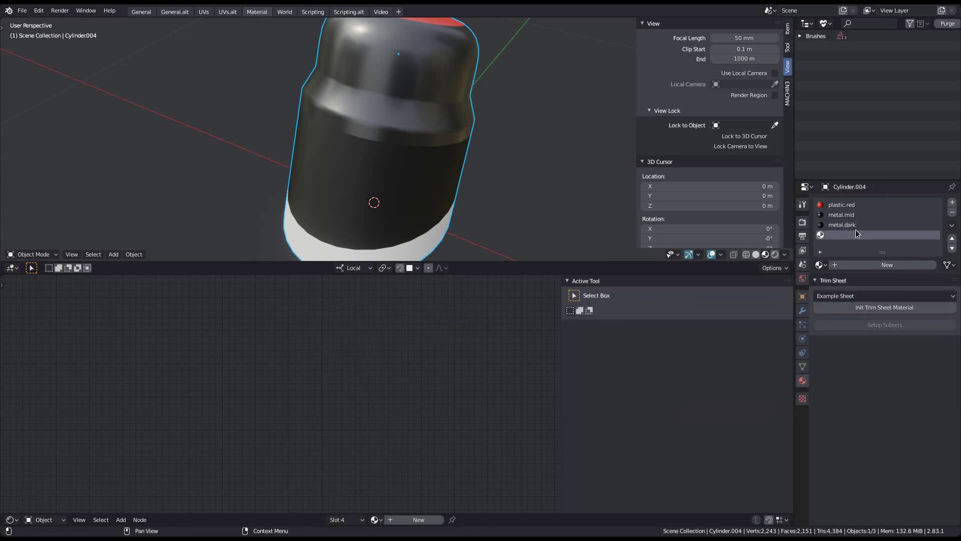
left_click(864, 206)
key("F1")
middle_click_drag(494, 301, 551, 307)
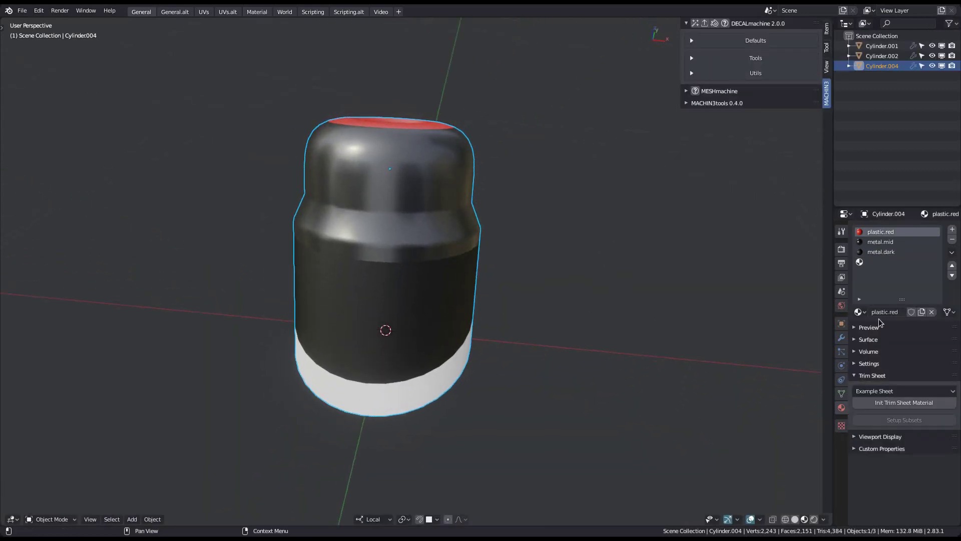
- Initialize the plastic.red material as a trim sheet material using Example Sheet
left_click(884, 374)
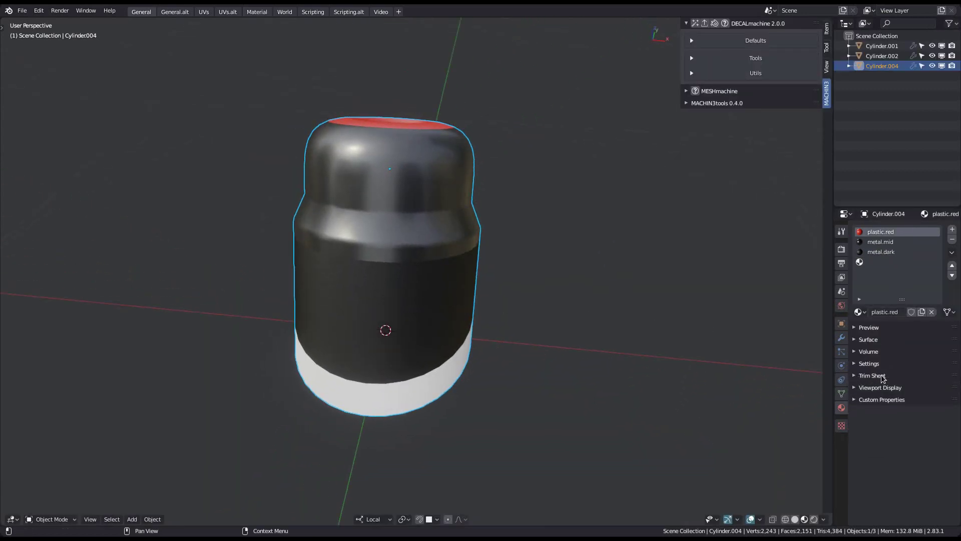
left_click(882, 378)
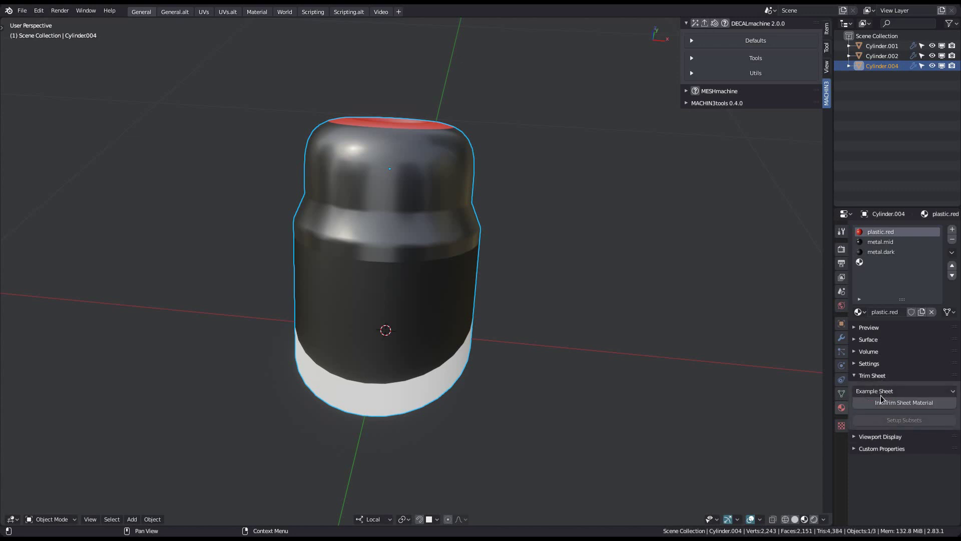
left_click(889, 395)
left_click(889, 403)
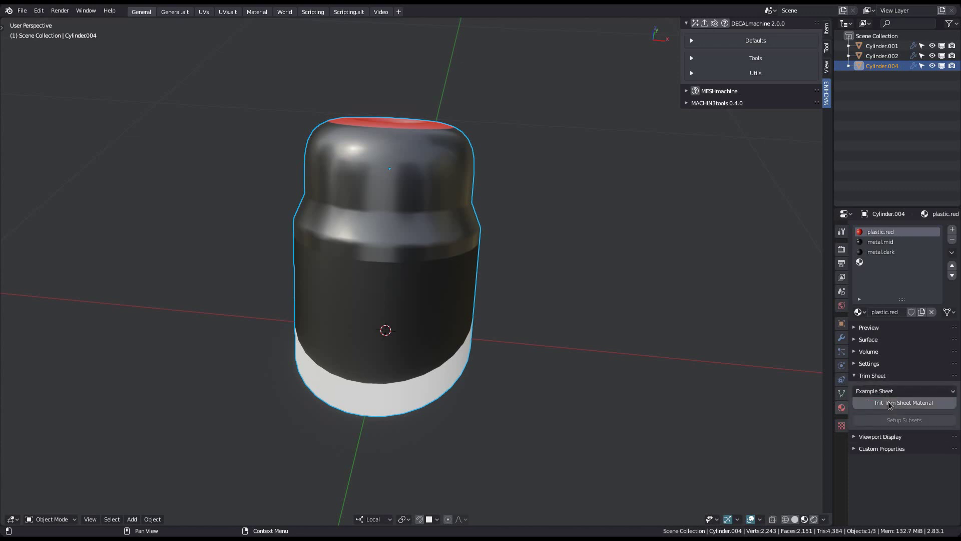
middle_click_drag(605, 295, 618, 350)
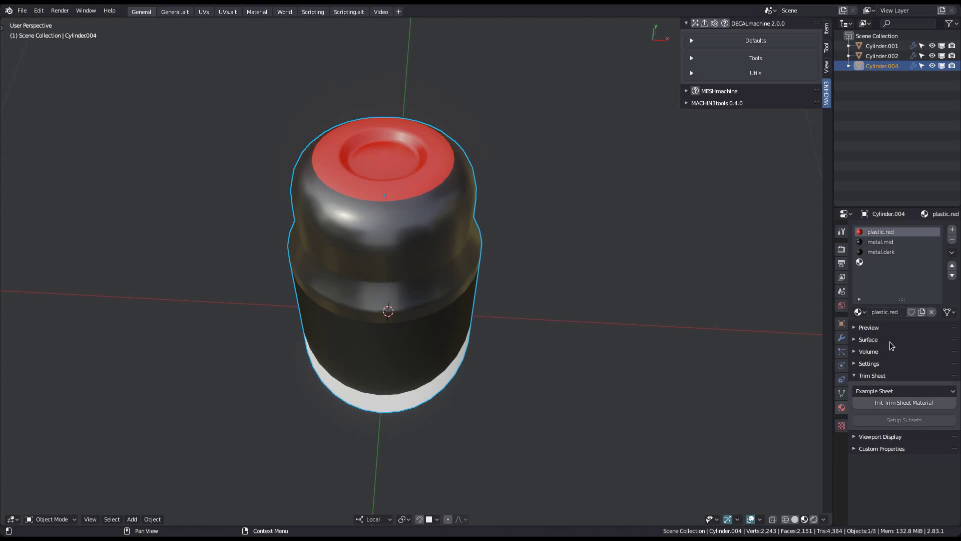
left_click(889, 403)
middle_click_drag(654, 311, 651, 354, "shift")
scroll(404, 250, "up", 2)
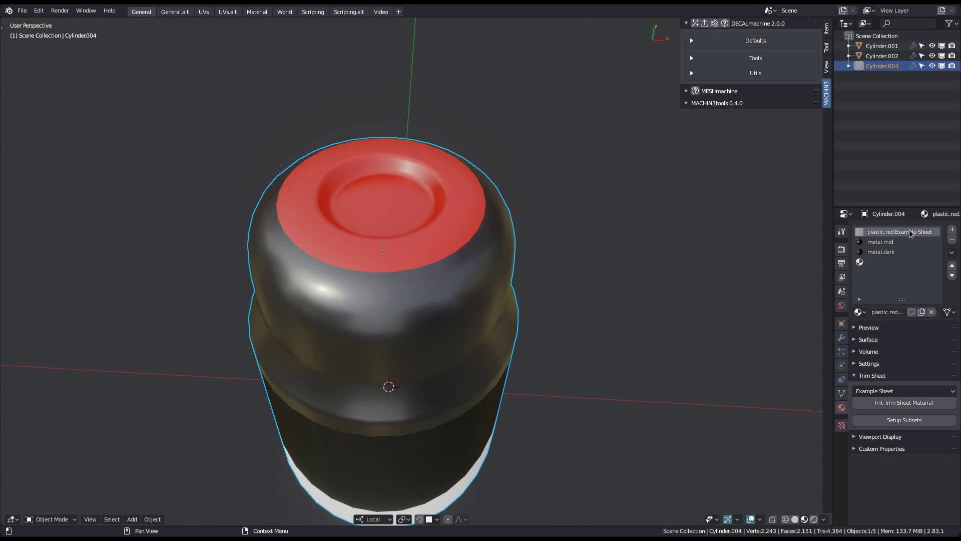
- Examine the node tree of plastic.red.Example Sheet in the Material workspace
key("Pause")
middle_click_drag(432, 400, 453, 403)
scroll(452, 404, "down", 2)
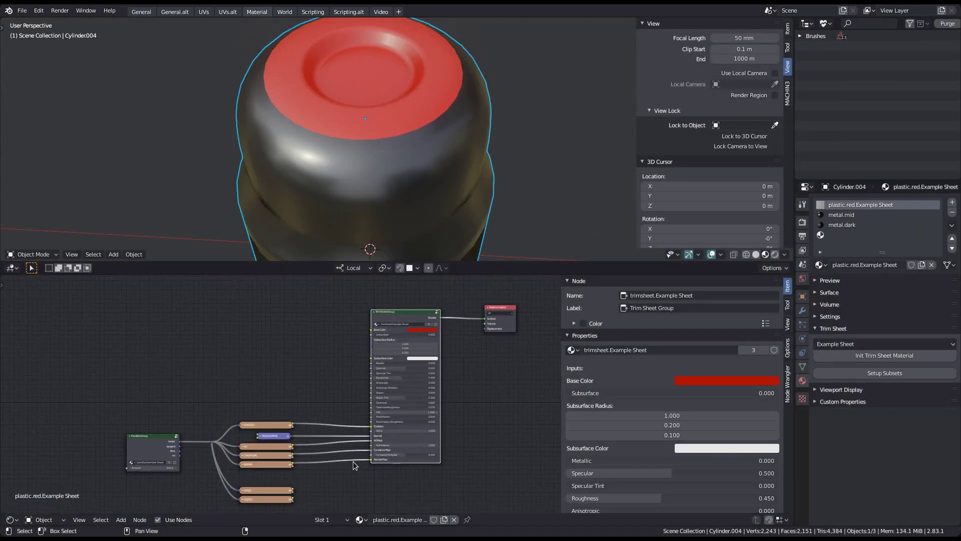
scroll(354, 465, "up", 2)
middle_click_drag(383, 165, 351, 159)
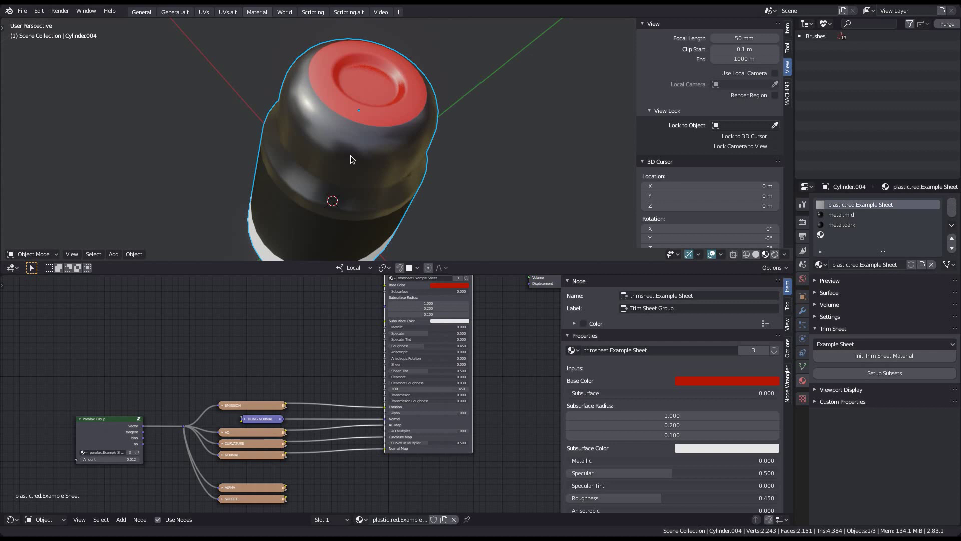
middle_click_drag(350, 159, 352, 161)
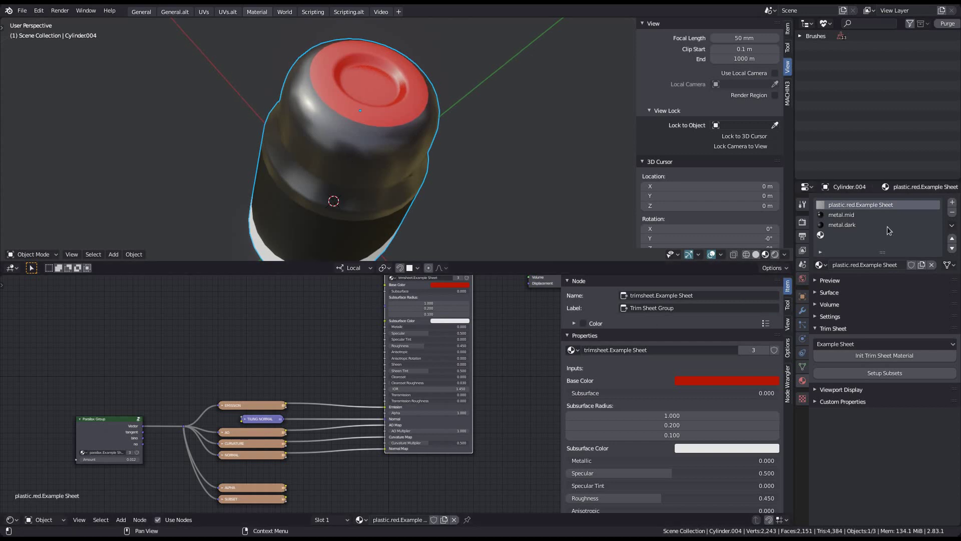
- Initialize the metal.mid and metal.dark materials as Example Sheet trim sheet materials
left_click(841, 215)
left_click(873, 359)
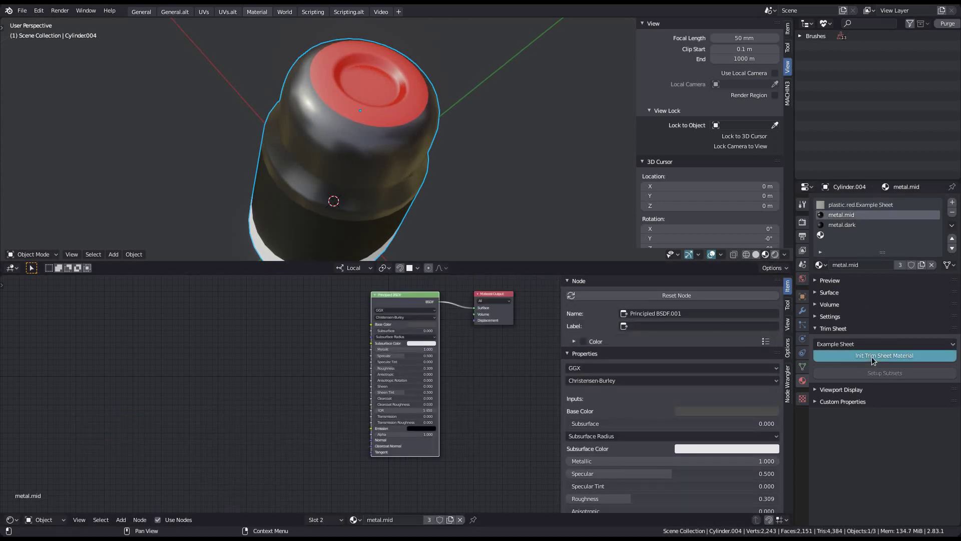
left_click(873, 226)
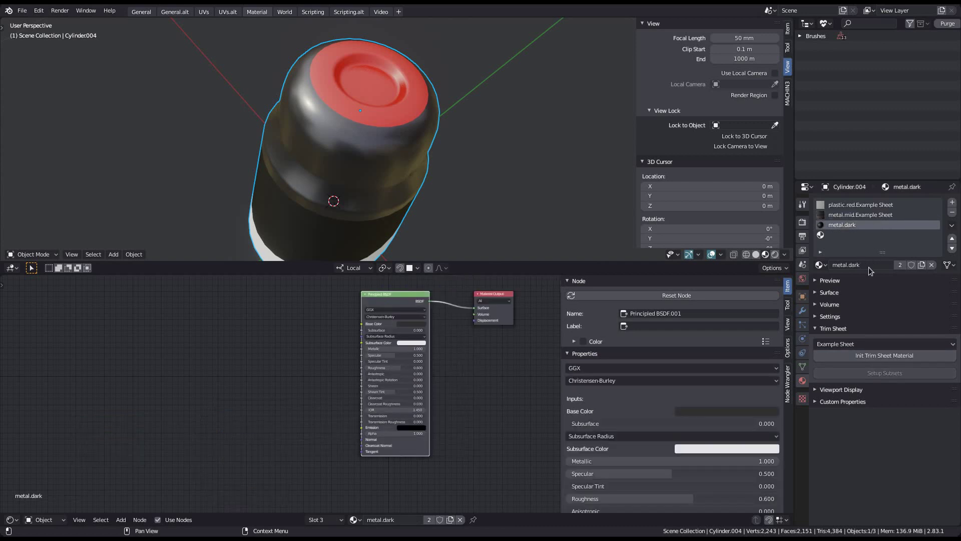
left_click(876, 356)
- Create an Example Sheet trim sheet material in the empty fourth slot of the bottle
middle_click_drag(400, 215, 418, 128)
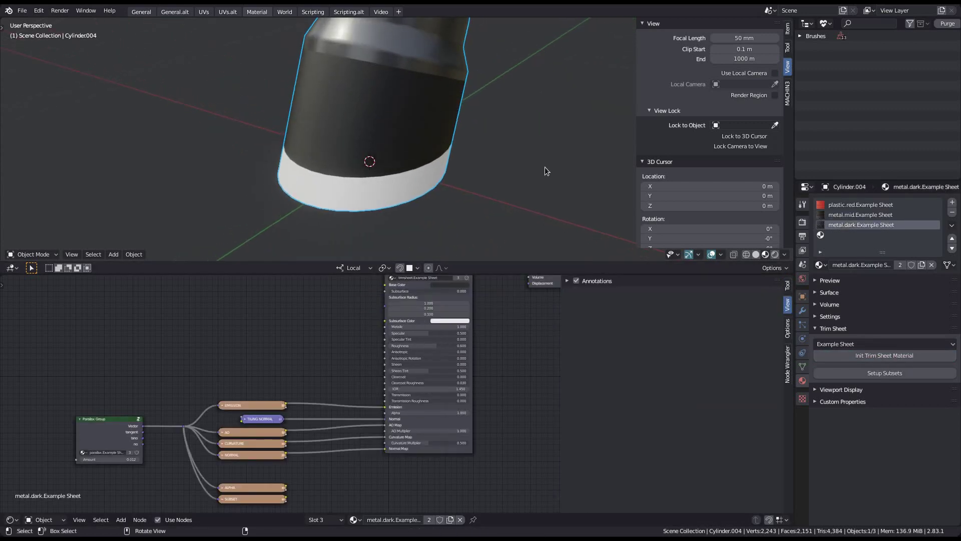
left_click(864, 235)
left_click(865, 304)
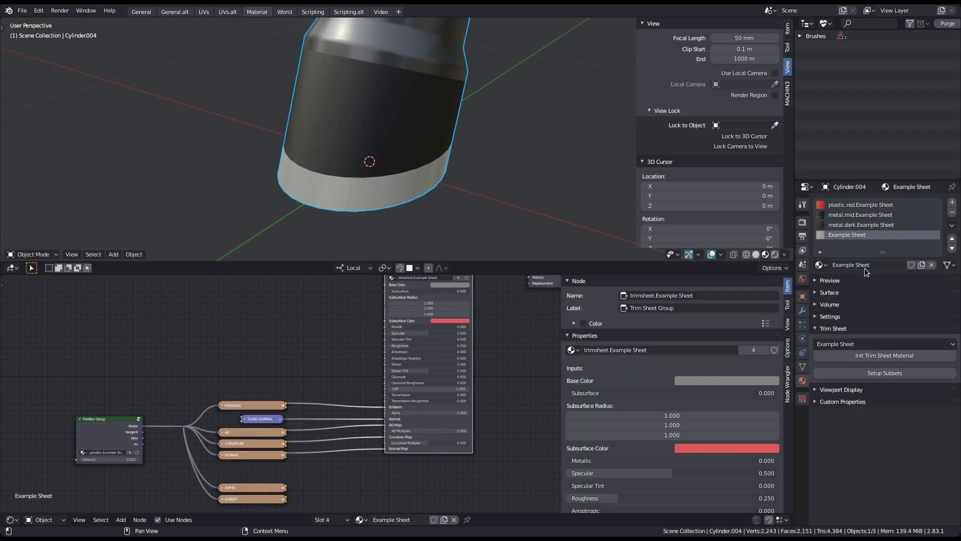
- Set the base color of the Example Sheet material's Trim Sheet Group node to a bright orange
scroll(436, 314, "up", 5)
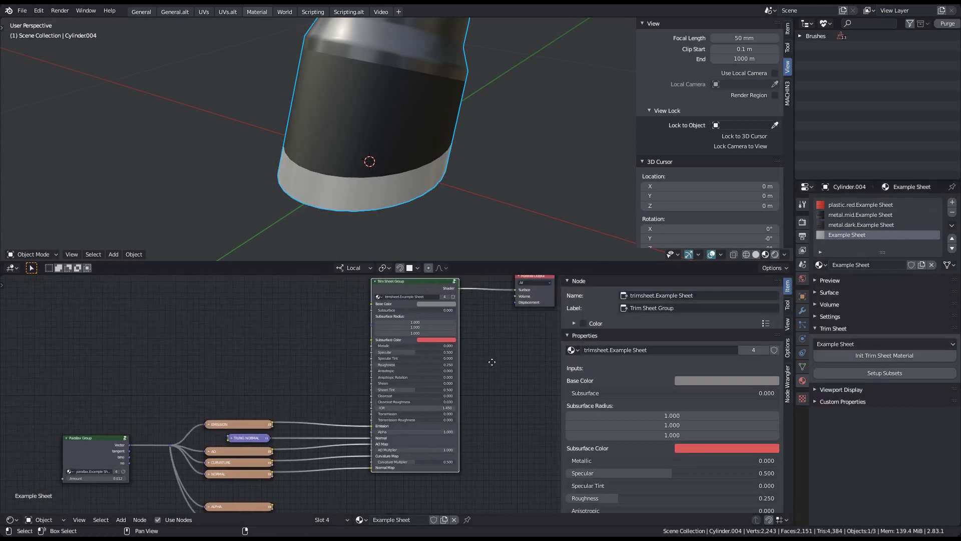
scroll(426, 316, "up", 2)
left_click(415, 316)
left_click(360, 207)
left_click(456, 102)
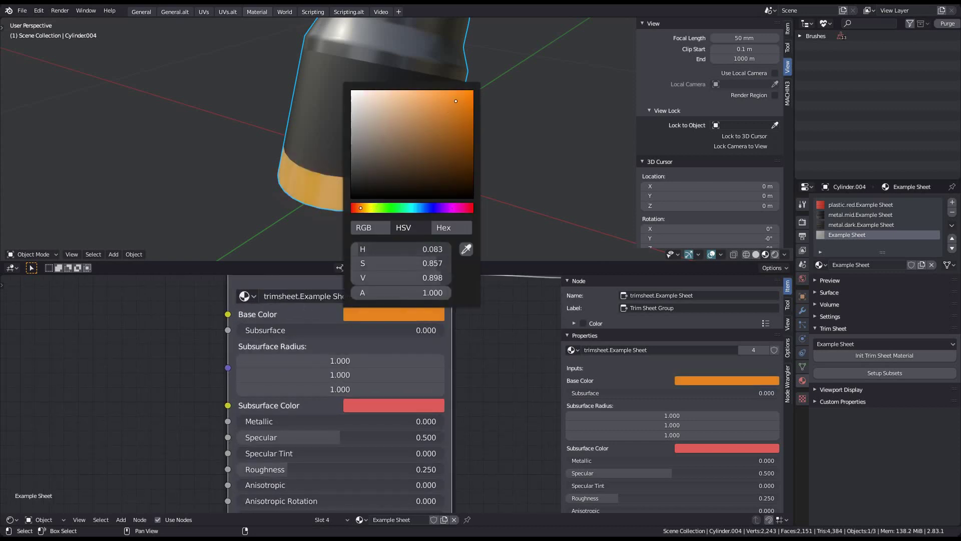
left_click_drag(365, 209, 361, 208)
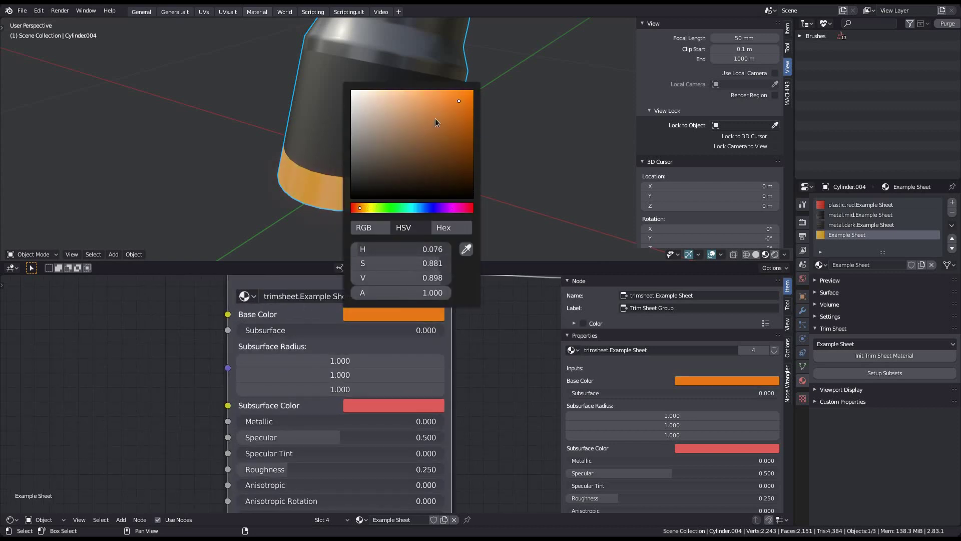
- Set the Example Sheet material's metallic to 1.000 and its roughness to 0.471
middle_click_drag(485, 389, 489, 340)
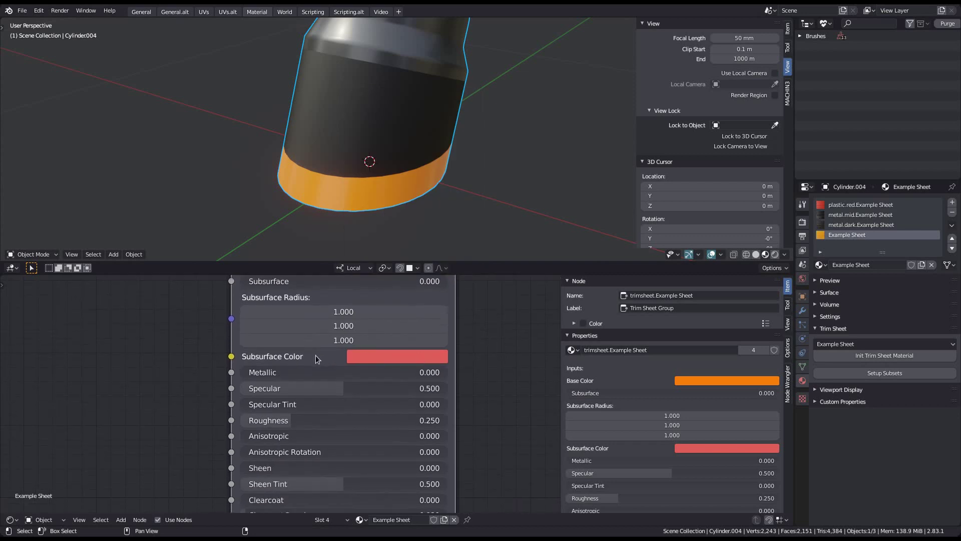
left_click_drag(301, 375, 429, 388)
left_click_drag(301, 420, 341, 420)
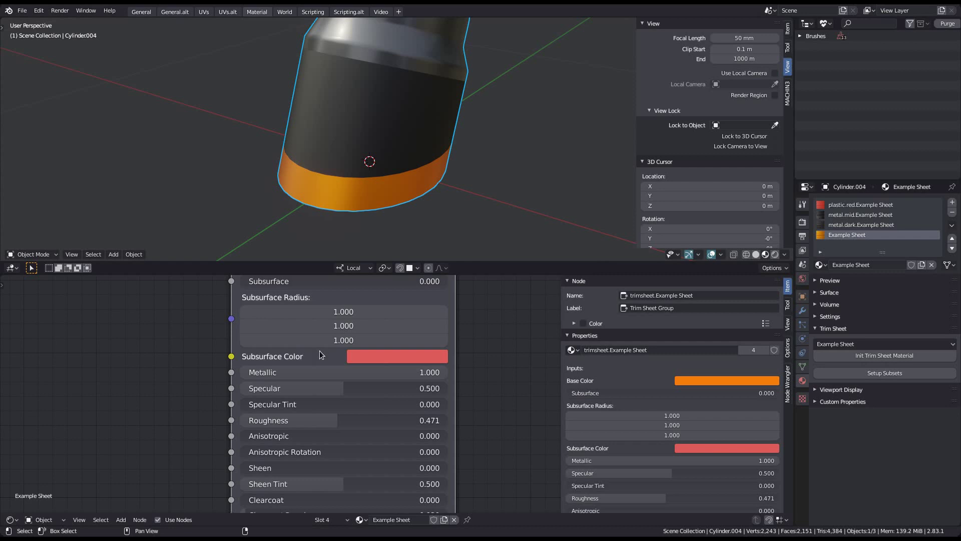
- Open Cylinder.004 in Edit Mode in the UVs workspace, clear the face selection and examine its UVs
middle_click_drag(368, 184, 426, 222)
key("Pause")
left_click(317, 161)
middle_click_drag(308, 251, 322, 266, "shift")
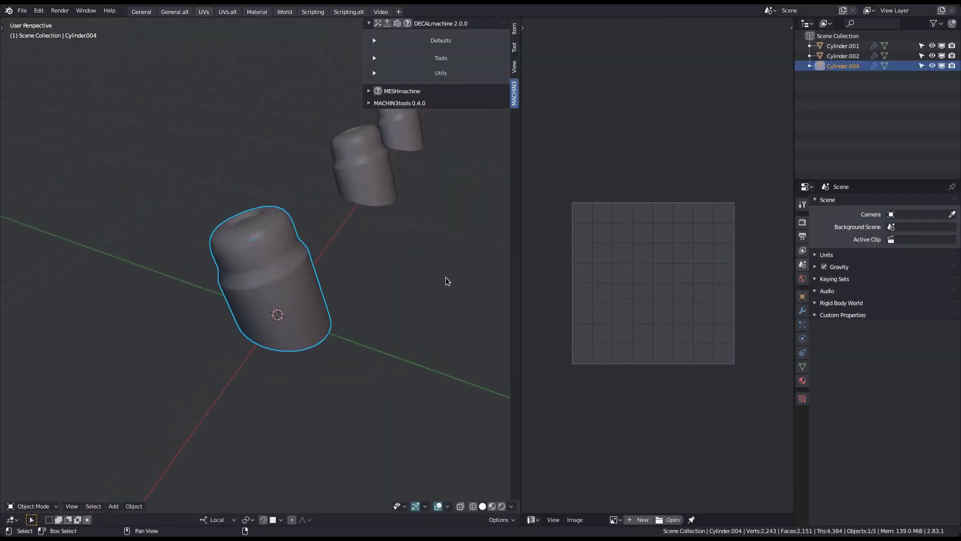
key("Tab")
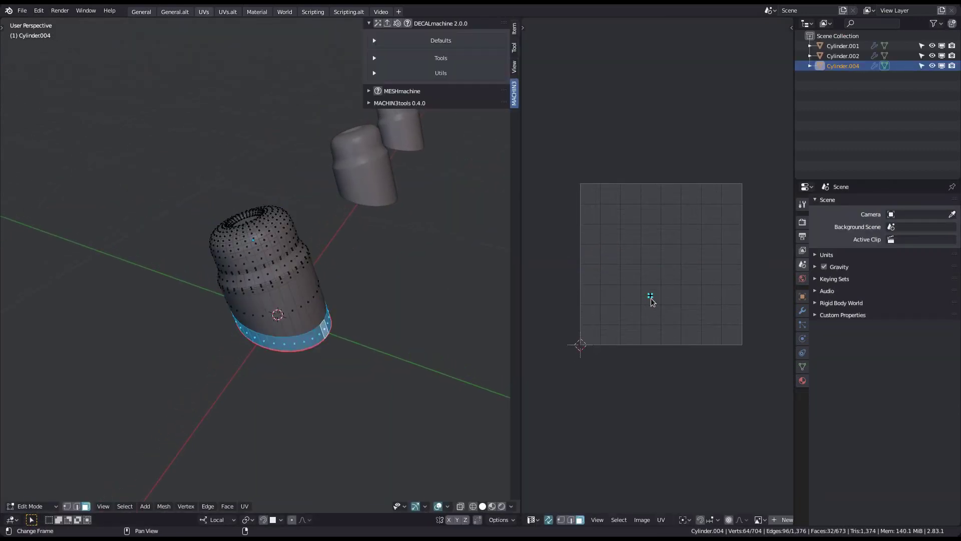
scroll(651, 300, "up", 7)
key("alt+a")
middle_click_drag(655, 314, 674, 282)
scroll(673, 282, "down", 5)
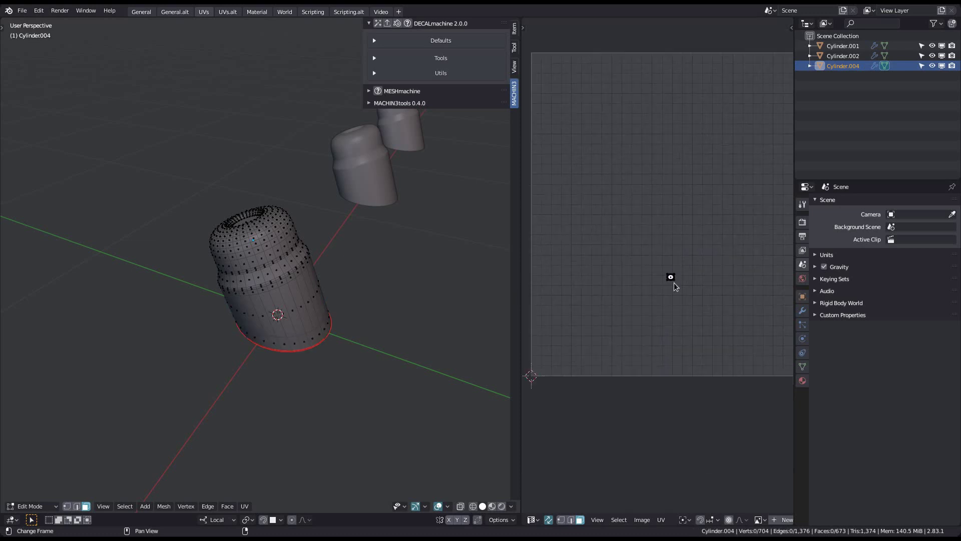
middle_click_drag(677, 343, 652, 357)
- Display the ao.Example Sheet image in the UV editor and examine where the bottle's UVs sit on it
left_click(758, 520)
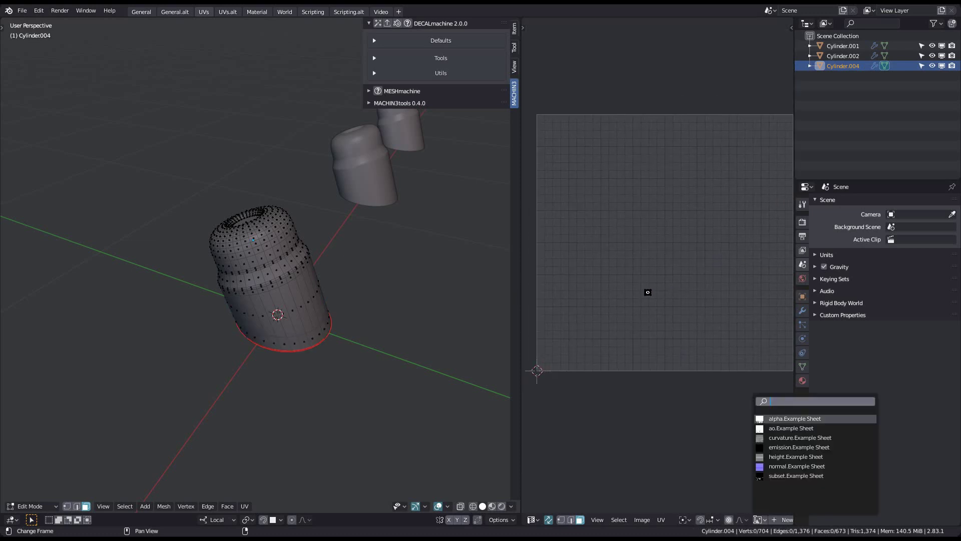
left_click(791, 428)
scroll(684, 363, "down", 3)
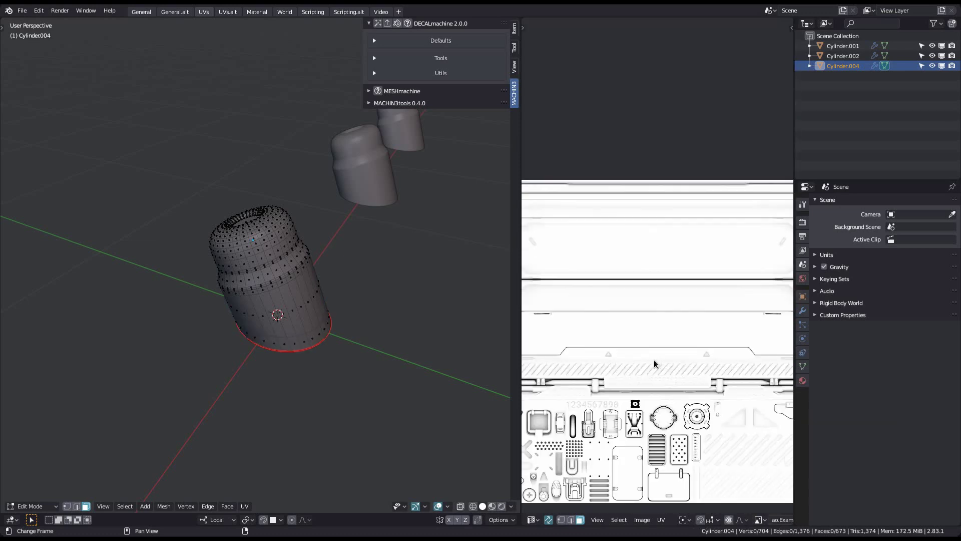
key("a")
scroll(661, 355, "up", 10)
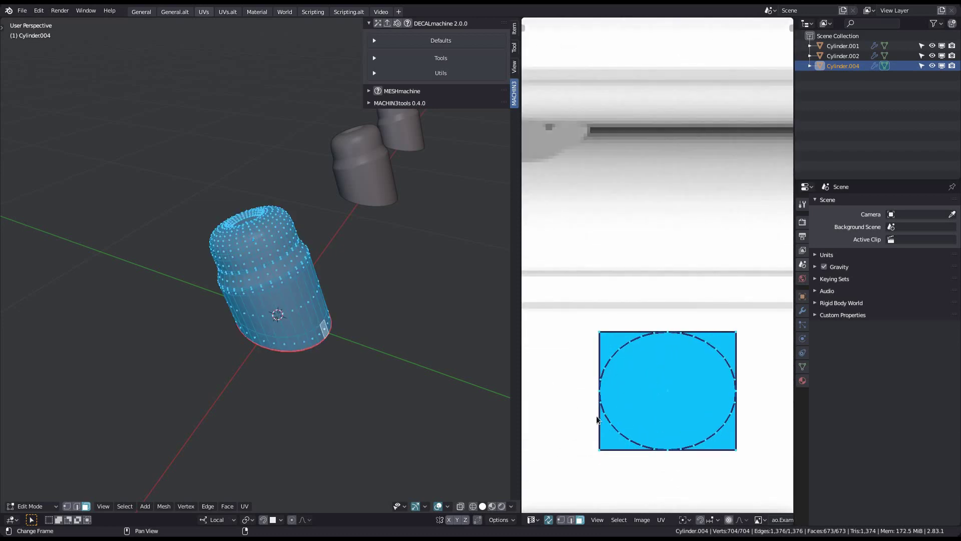
scroll(596, 416, "down", 6)
key("alt+a")
middle_click_drag(658, 319, 670, 273)
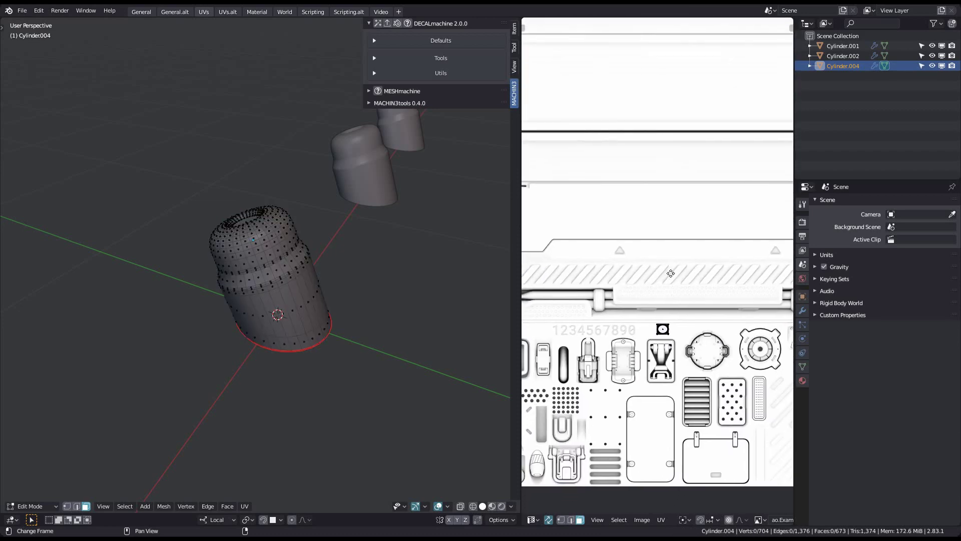
scroll(670, 273, "down", 2)
- Return to the General workspace and switch from Cylinder.004 to editing the mesh of Cylinder.002
middle_click_drag(401, 279, 370, 287)
key("F1")
middle_click_drag(401, 323, 416, 279)
key("Tab")
left_click(408, 275)
key("Tab")
- Select the sloped shoulder band of faces around Cylinder.002, grown to include the narrow bevel loops and the face loop just below
scroll(458, 292, "up", 1)
scroll(458, 292, "up", 1)
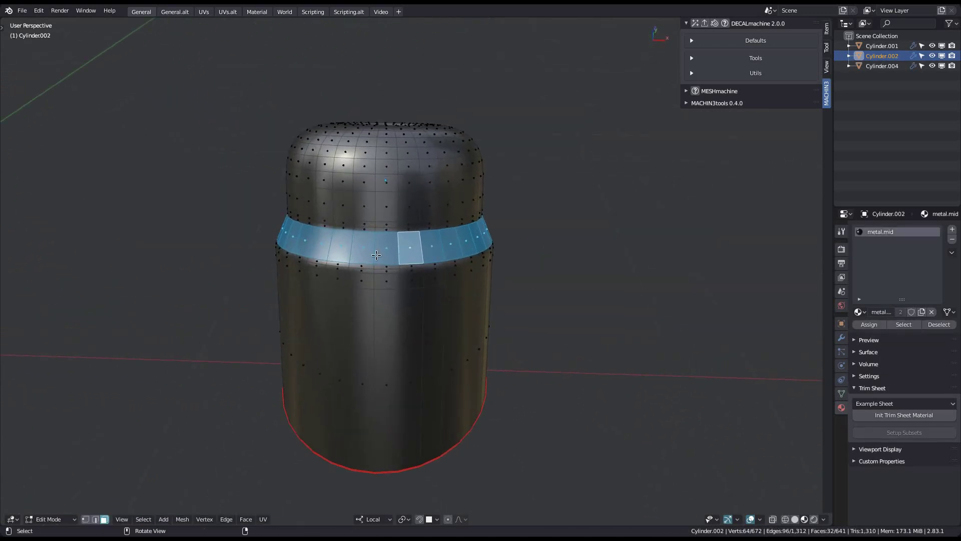
scroll(376, 255, "up", 1)
key("ctrl+KP_Add")
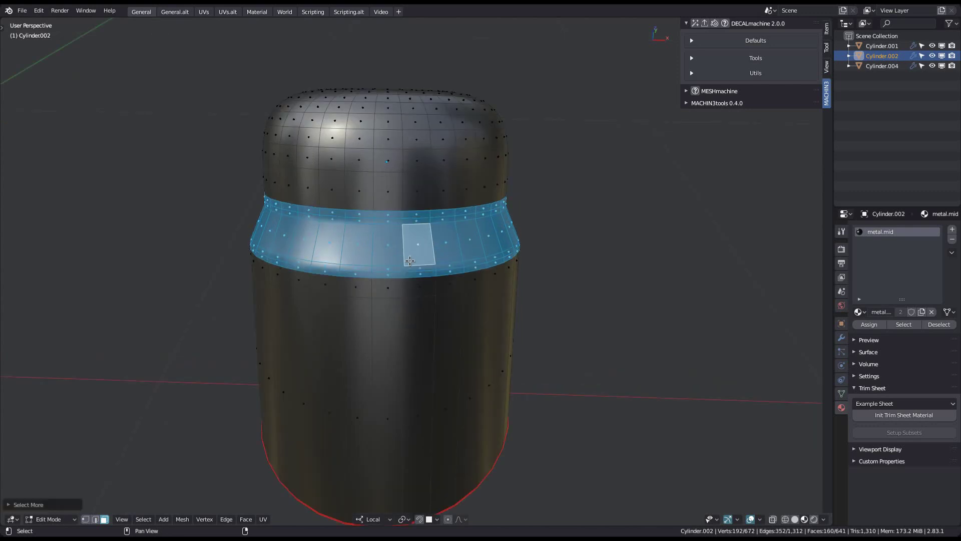
key("ctrl+KP_Add")
left_click(402, 193, "alt+shift")
middle_click_drag(430, 260, 432, 238, "shift")
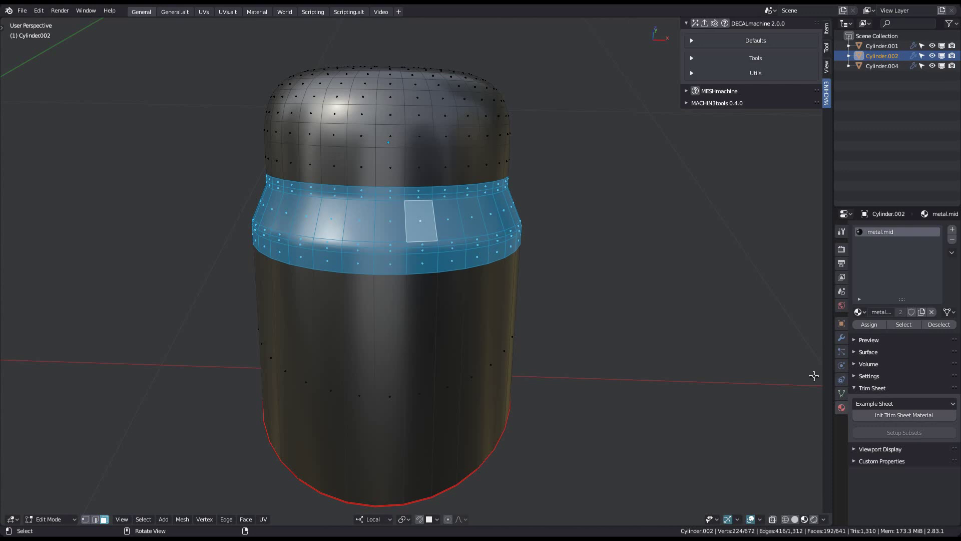
- Initialize Example Sheet trim sheet materials on Cylinder.002's selected shoulder band and on the band of faces around its rounded top edge
left_click(883, 415)
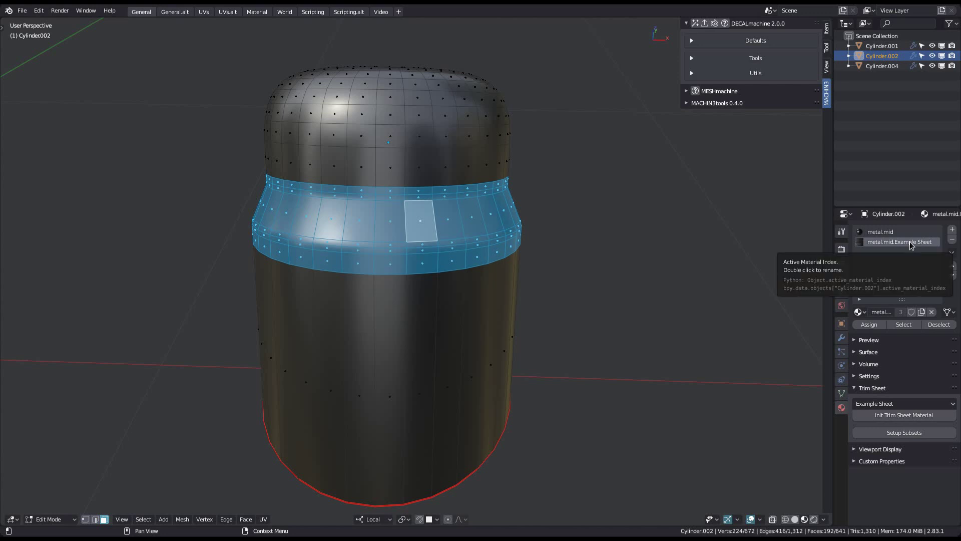
key("alt+a")
middle_click_drag(532, 241, 467, 235)
left_click(419, 231, "alt")
key("ctrl+KP_Add")
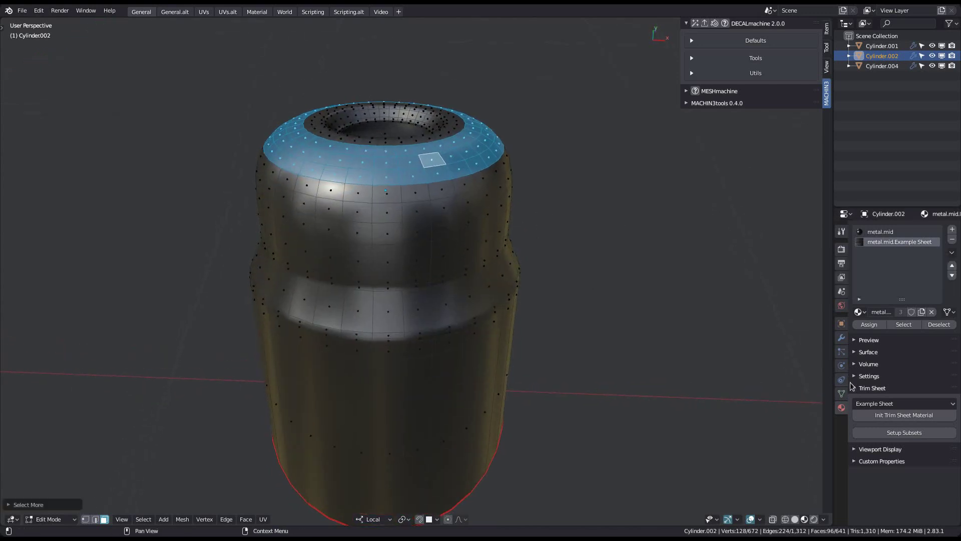
left_click(879, 413)
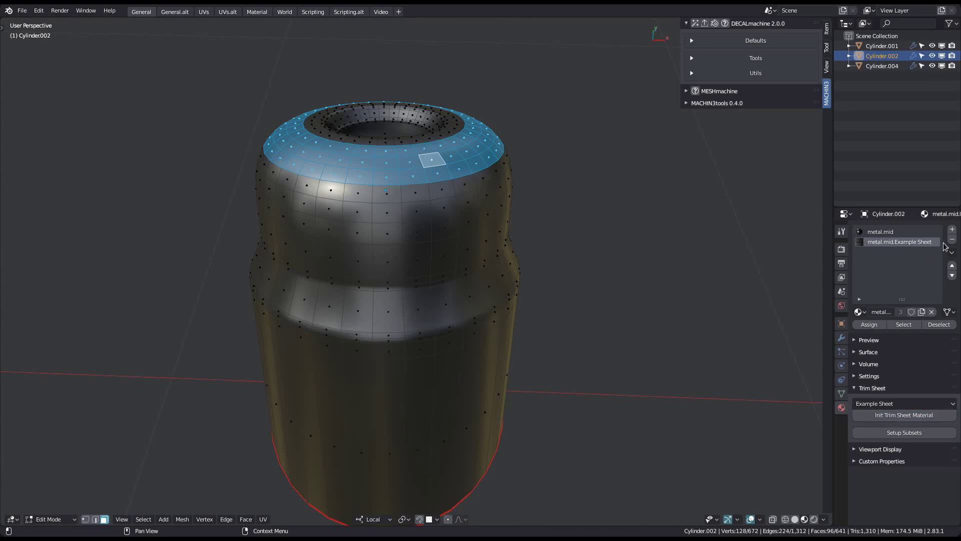
- Check which faces of Cylinder.002 use metal.mid.Example Sheet and which use metal.mid by selecting faces per material slot
mouse_move(459, 255)
middle_mouse_down()
mouse_move(459, 266)
mouse_move(459, 250)
middle_mouse_up()
key("alt+a")
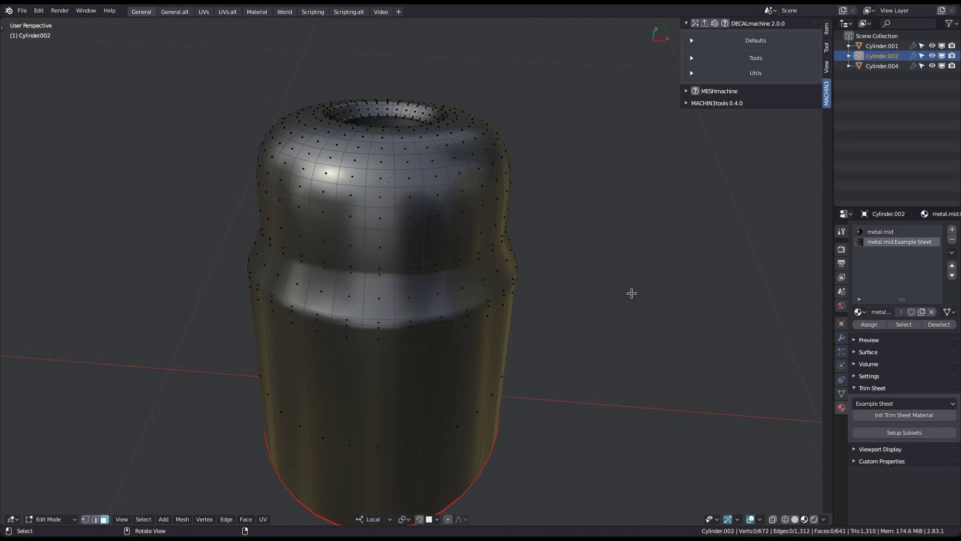
left_click(914, 326)
mouse_move(582, 315)
middle_mouse_down()
mouse_move(678, 311)
mouse_move(584, 316)
middle_mouse_up()
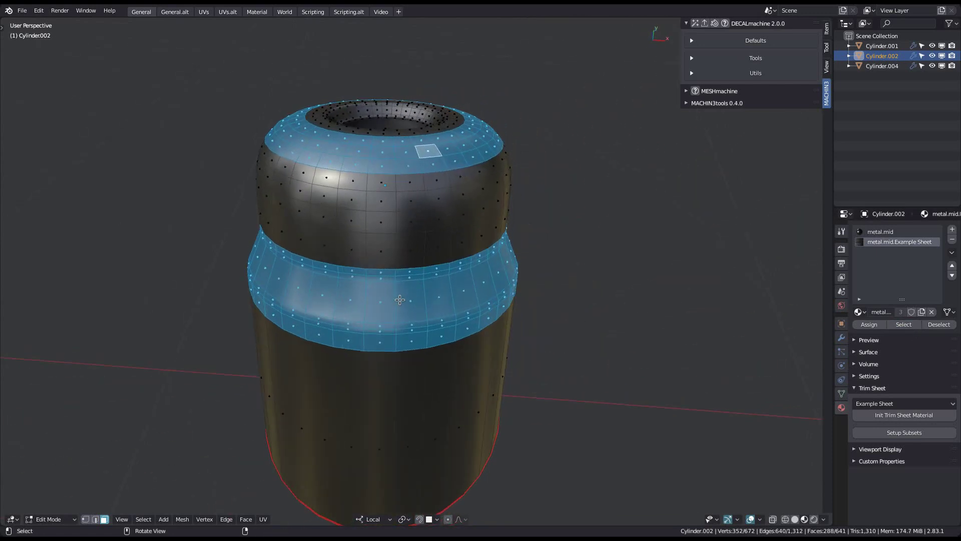
left_click(900, 232)
left_click(903, 325)
key("alt+a")
left_click(903, 324)
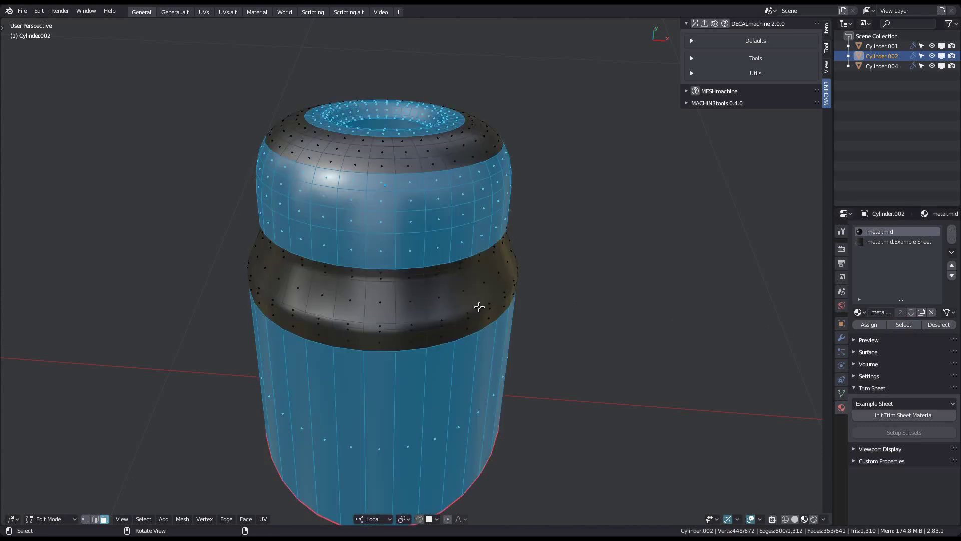
- Clear the face selection and switch from editing Cylinder.002 to editing the mesh of Cylinder.001
middle_click_drag(478, 307, 485, 259)
key("alt+a")
key("Tab")
left_click(476, 233)
scroll(470, 291, "down", 2)
middle_click_drag(627, 288, 321, 284, "shift")
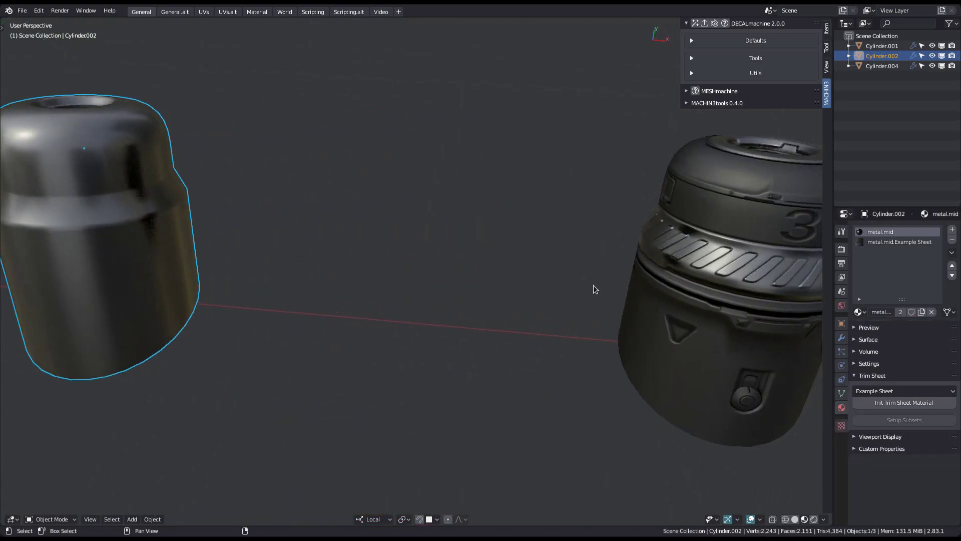
middle_click_drag(593, 285, 404, 282, "shift")
left_click(559, 281)
middle_click_drag(558, 281, 519, 275)
scroll(480, 276, "up", 2)
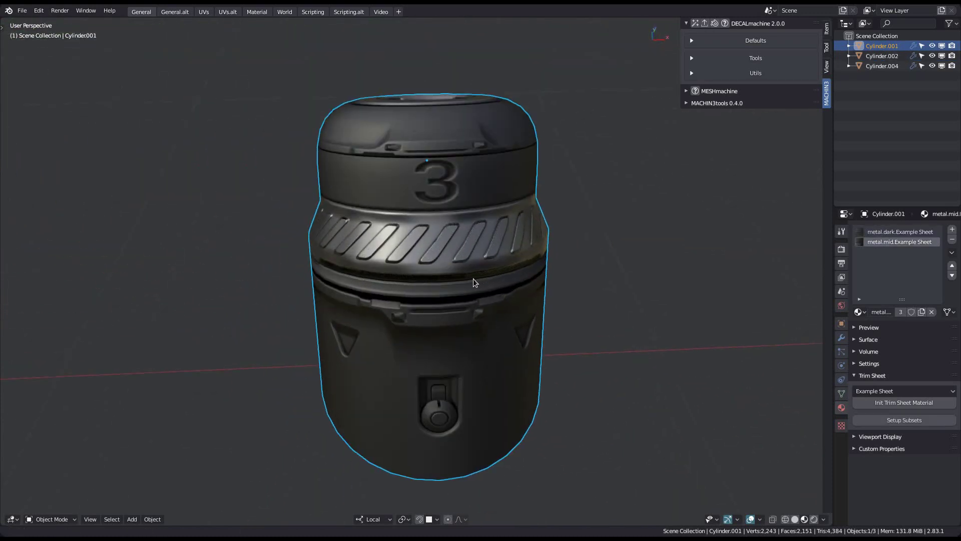
key("Tab")
left_click(520, 288)
middle_click_drag(520, 288, 500, 282)
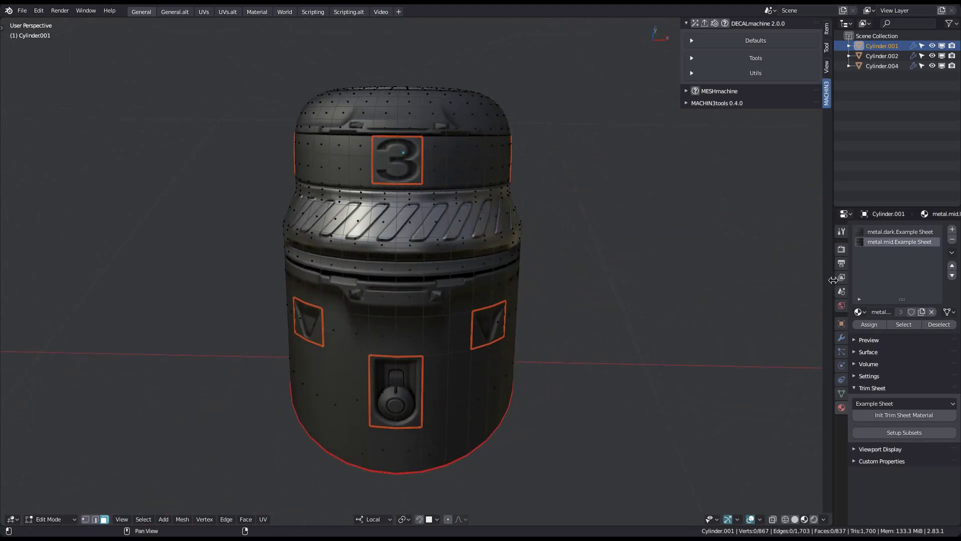
- Widen the properties area and select the ribbed shoulder band around Cylinder.001, grown to include the neighbouring face loops
left_click_drag(833, 279, 795, 280)
middle_click_drag(453, 235, 419, 269)
scroll(431, 241, "up", 2)
left_click(438, 235, "alt")
key("ctrl+KP_Add")
key("ctrl+KP_Add")
key("ctrl+KP_Add")
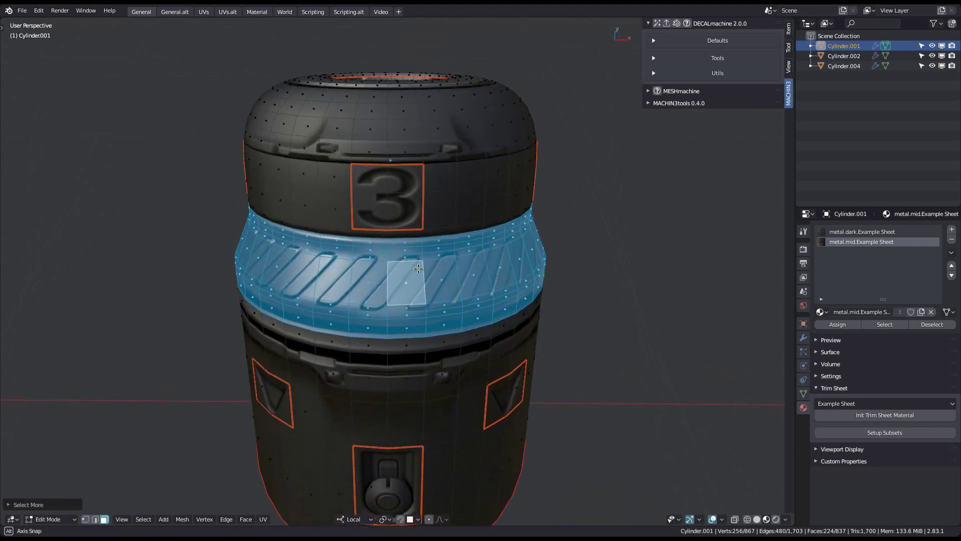
- Append the plastic.red material to the selected shoulder band faces of Cylinder.001
scroll(418, 269, "down", 2)
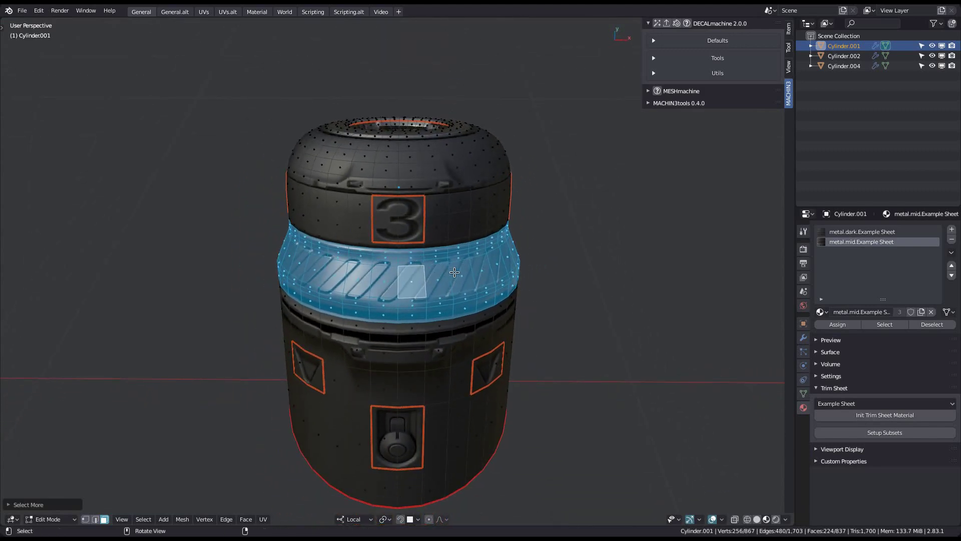
key("z")
left_click(539, 215)
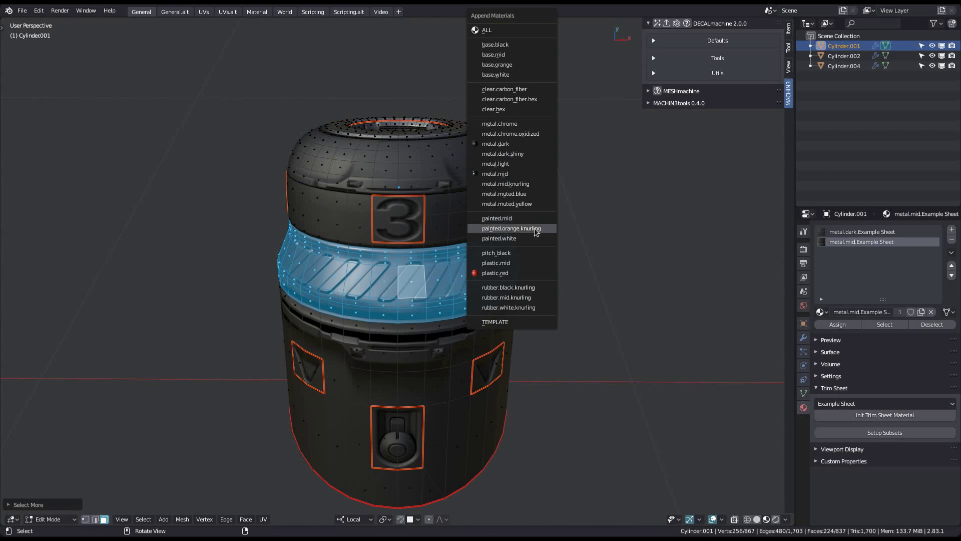
left_click(516, 273)
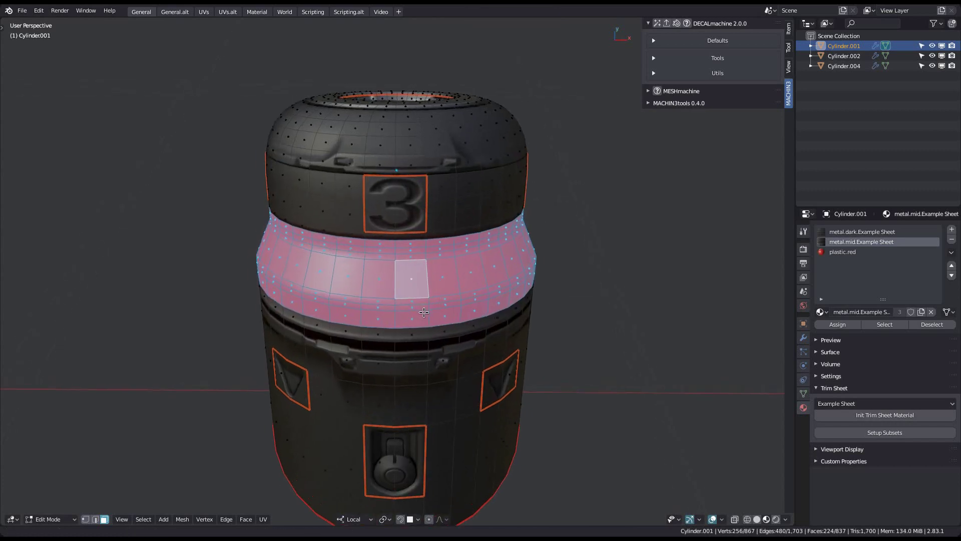
- Return to Object Mode and convert Cylinder.001's plastic.red material into an Example Sheet trim sheet material
key("Tab")
left_click(442, 284)
middle_click_drag(442, 284, 440, 281)
left_click(869, 253)
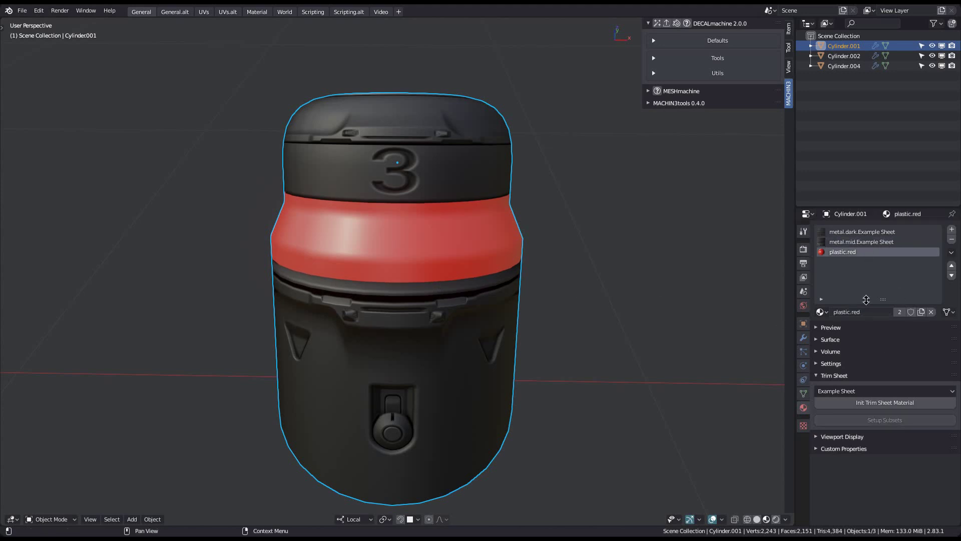
left_click(871, 403)
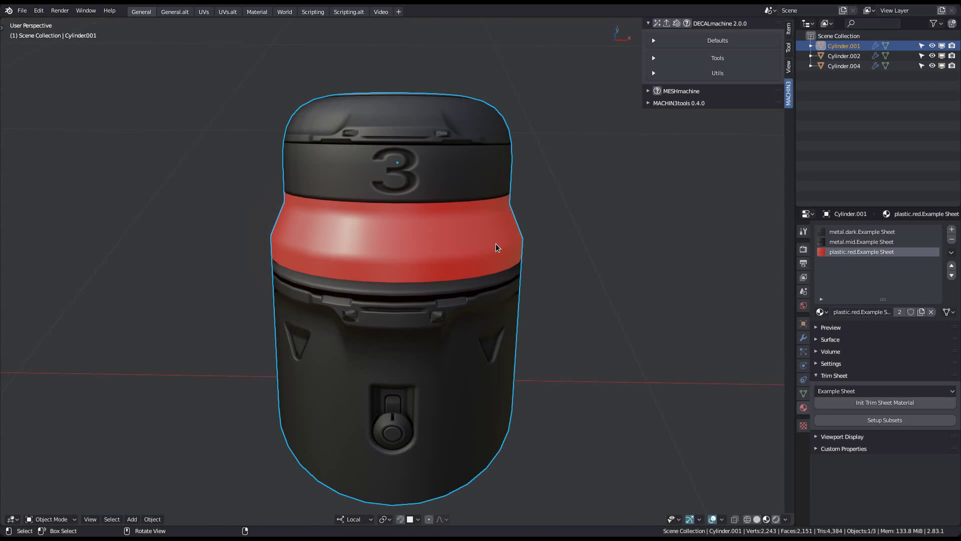
key("ctrl+z")
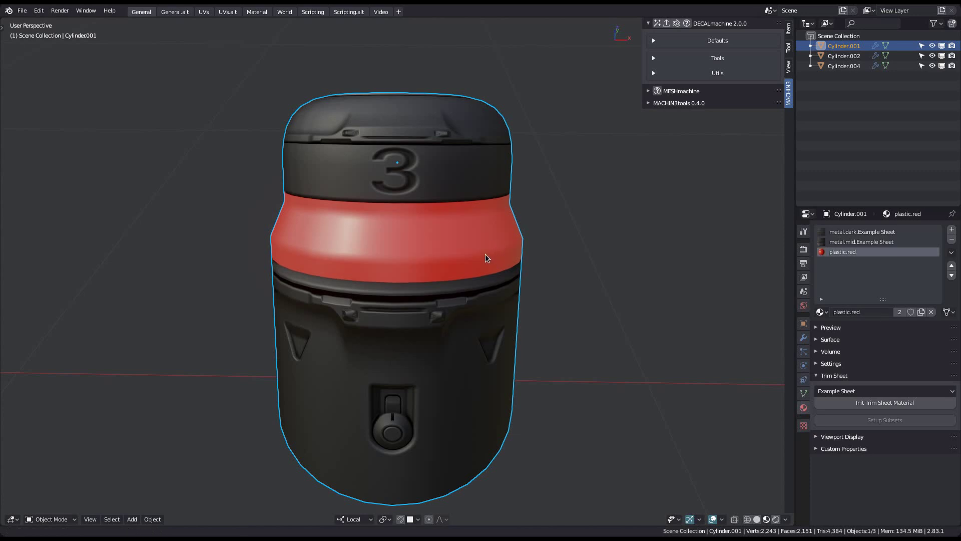
left_click(849, 401)
scroll(461, 288, "up", 2)
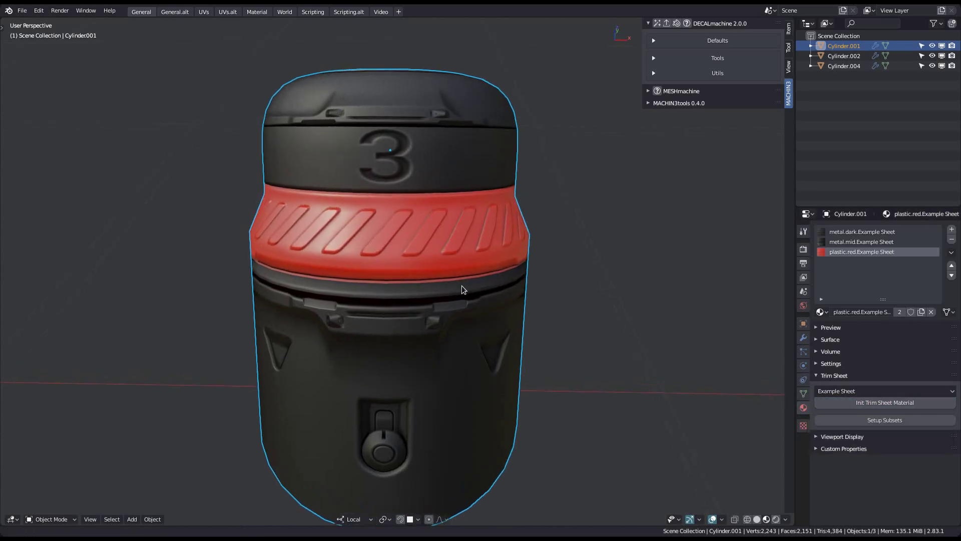
- Select all faces of Cylinder.001's lower body below the red shoulder band in Edit Mode, replacing the previous selection
middle_click_drag(461, 286, 444, 307)
key("Tab")
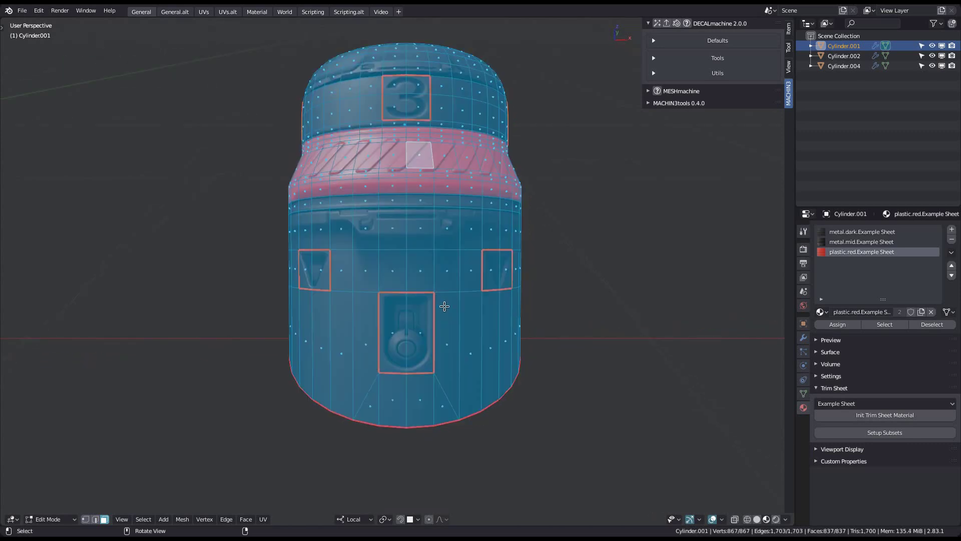
key("alt+a")
left_click(476, 326, "alt")
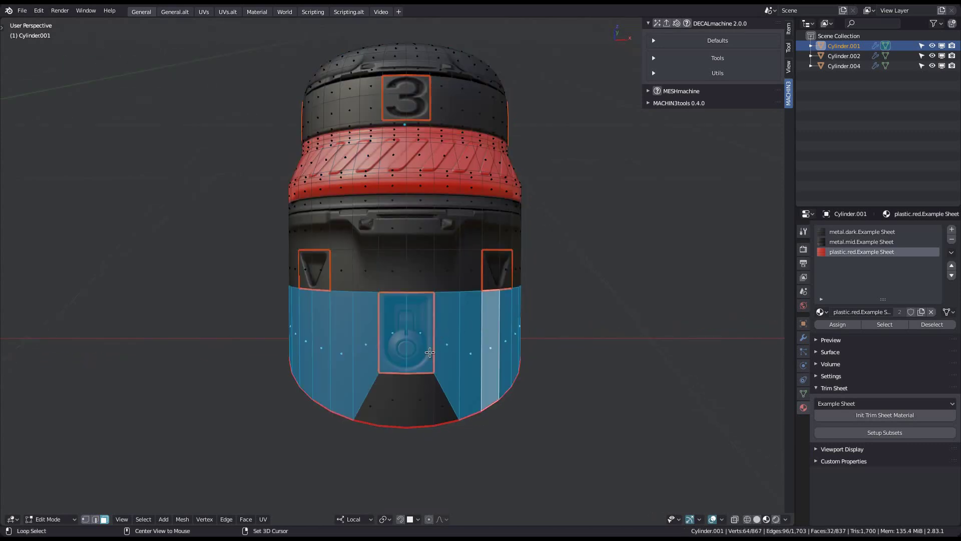
left_click(440, 382, "alt+shift")
key("ctrl+KP_Add")
key("ctrl+KP_Add")
key("shift+r")
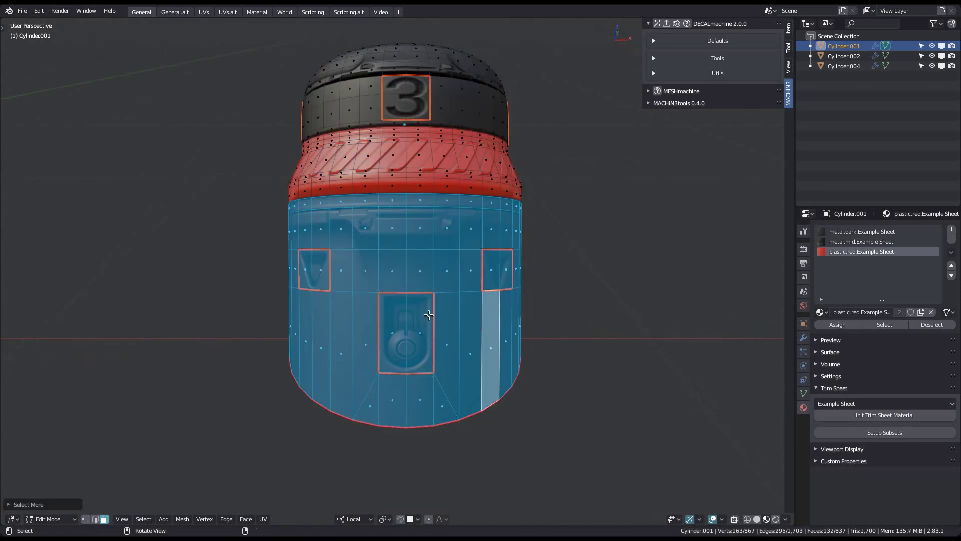
- Append the metal.dark.shiny material to the selected lower body faces of Cylinder.001
middle_click_drag(453, 287, 462, 284)
key("ctrl+s")
left_click(552, 229)
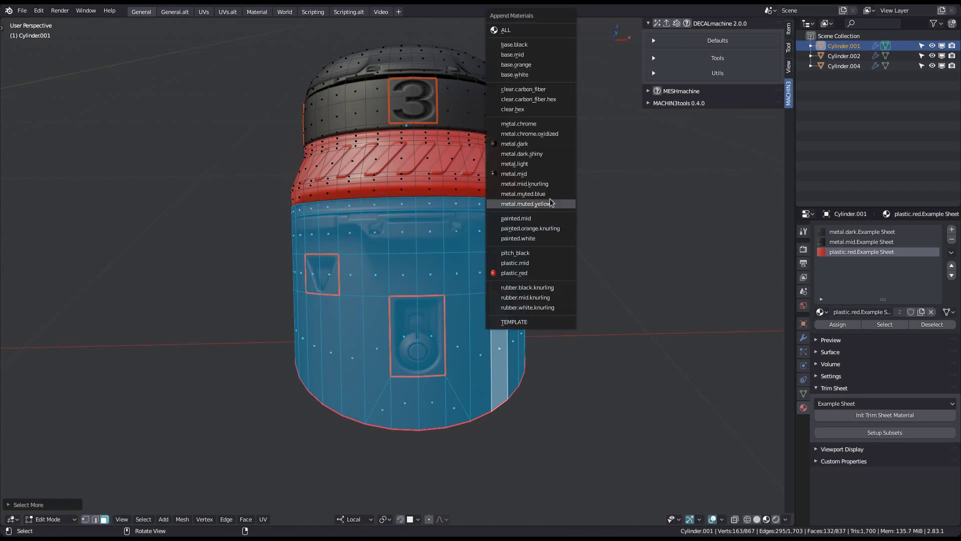
left_click(531, 152)
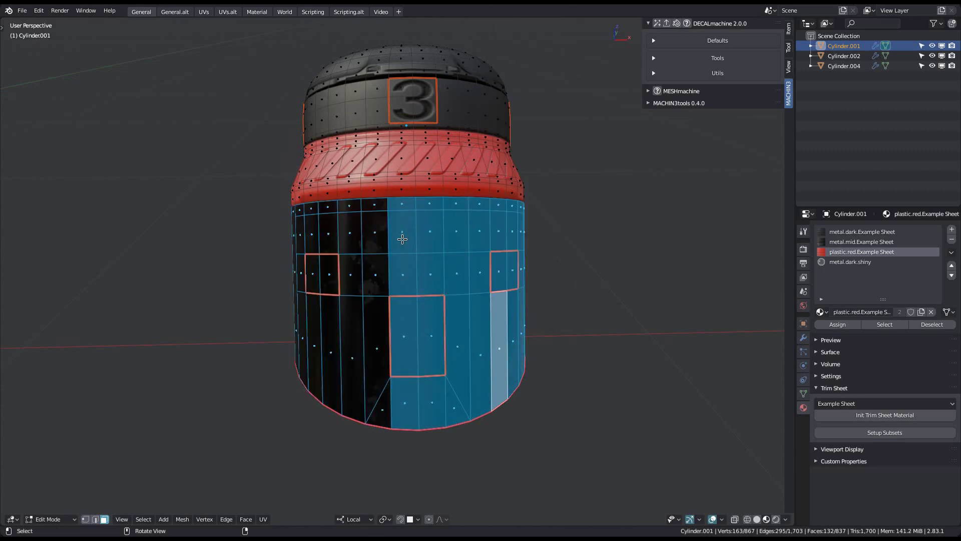
- Clear the face selection, return to Object Mode and convert the metal.dark.shiny material into an Example Sheet trim sheet material
middle_click_drag(404, 263, 423, 270)
key("alt+a")
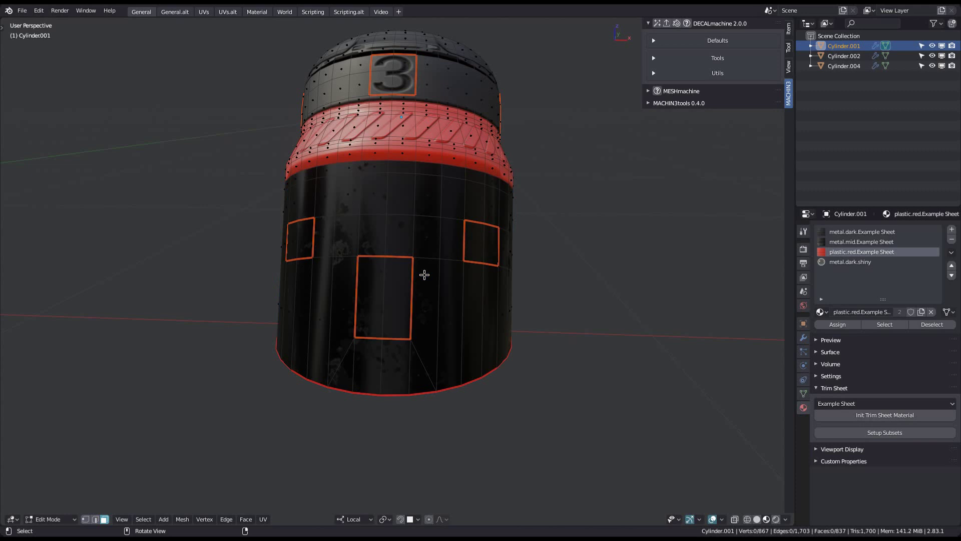
key("Tab")
middle_click_drag(431, 235, 440, 255)
left_click(851, 262)
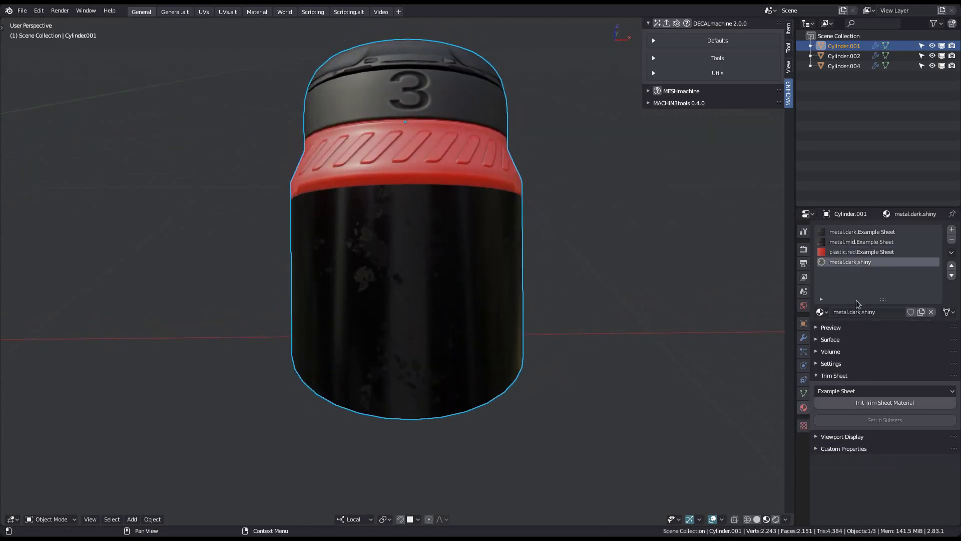
left_click(878, 404)
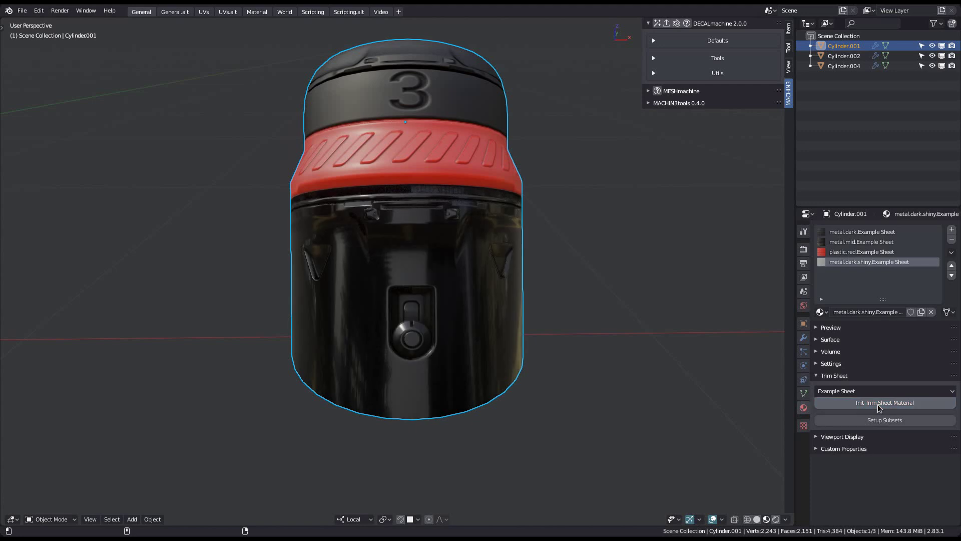
- Make Cylinder.002 the selected object instead of Cylinder.001
middle_click_drag(511, 317, 450, 312)
middle_click_drag(443, 196, 444, 236, "shift")
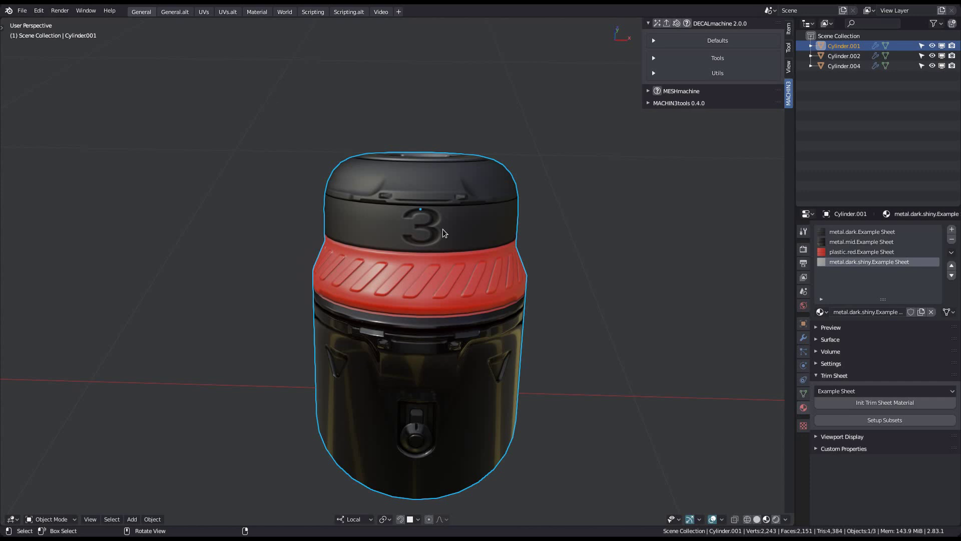
middle_click_drag(280, 253, 652, 261, "shift")
middle_click_drag(253, 293, 489, 296, "shift")
left_click(486, 290)
key("Tab")
left_click(451, 308, "alt")
key("ctrl+KP_Add")
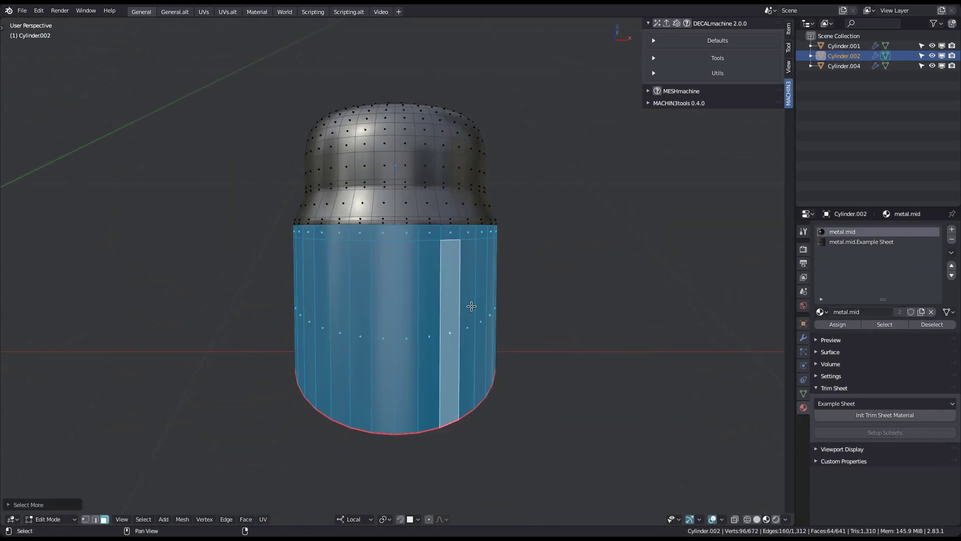
key("Tab")
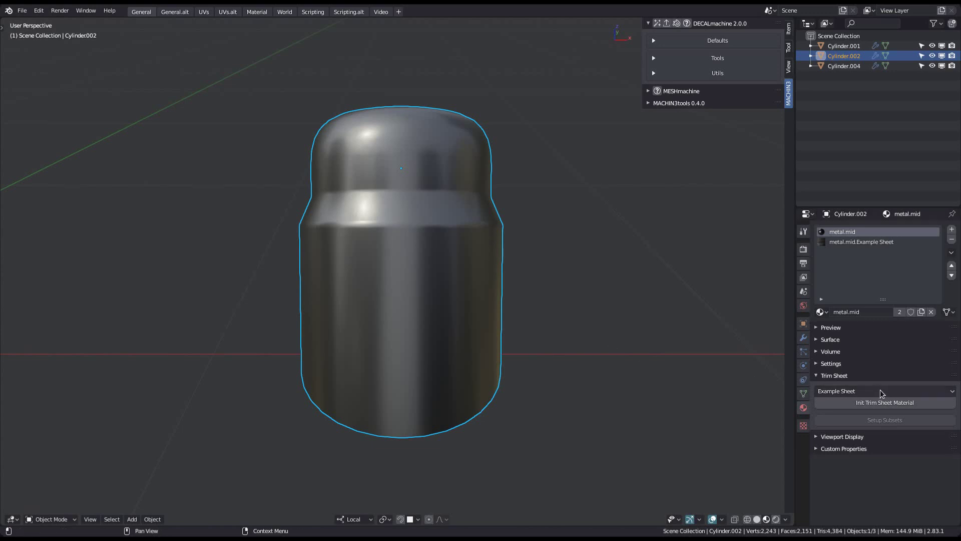
- Choose Metal Sheet as the trim sheet for Cylinder.002's metal.mid slot and initialize its trim sheet material
left_click(883, 394)
left_click(852, 410)
middle_click_drag(524, 282, 530, 305)
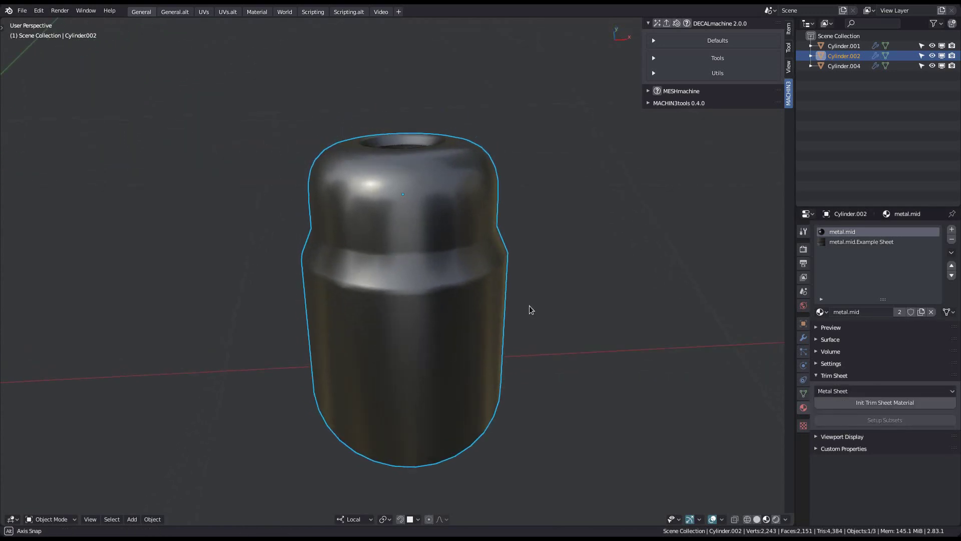
left_click(855, 403)
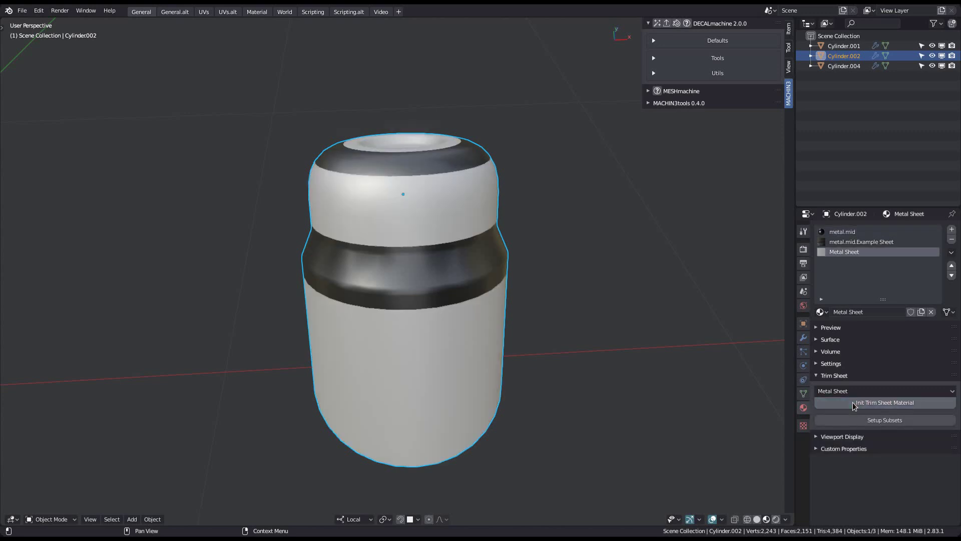
middle_click_drag(468, 304, 336, 287)
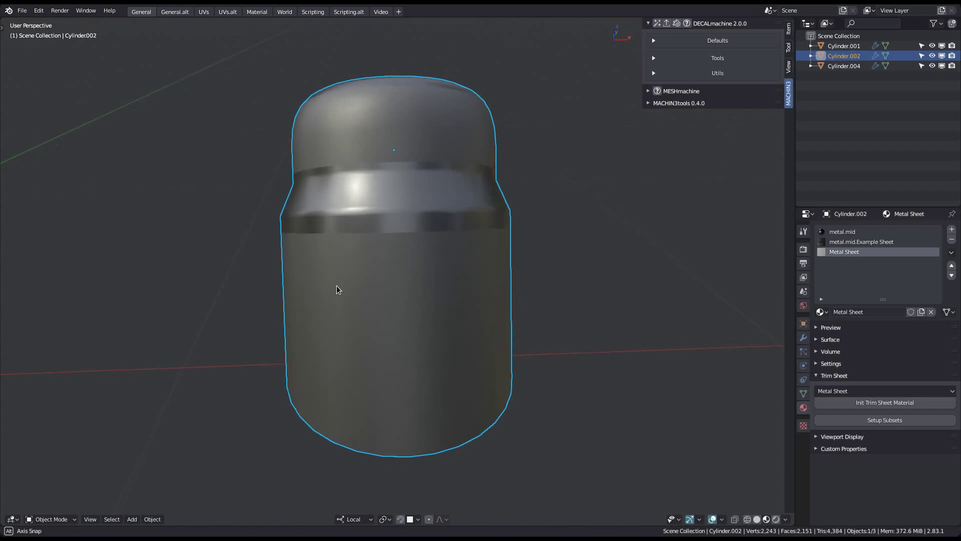
- Examine the shader nodes of the Metal Sheet and metal.mid.Example Sheet materials in the Material workspace
key("Pause")
left_click(453, 234)
scroll(268, 369, "down", 5)
middle_click_drag(269, 369, 301, 362)
middle_click_drag(223, 440, 186, 439)
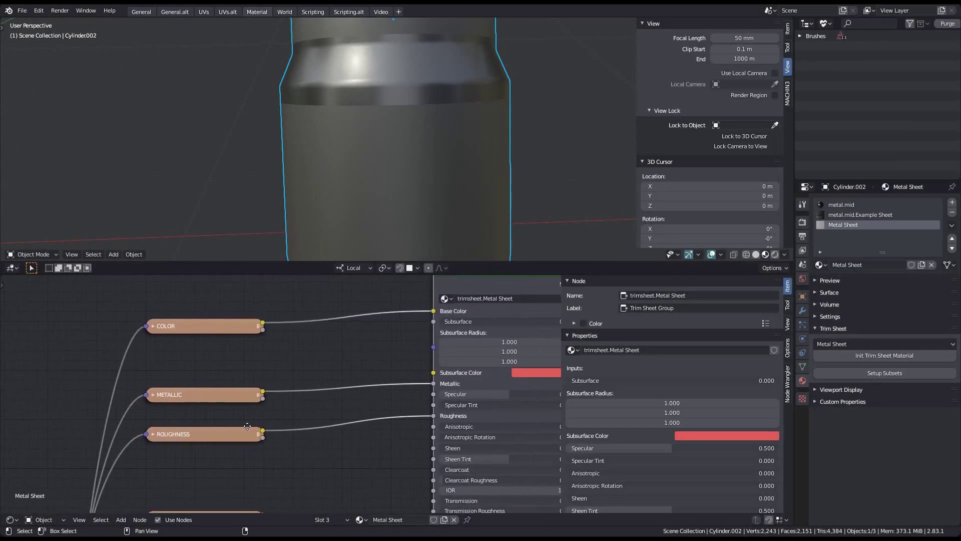
left_click(851, 219)
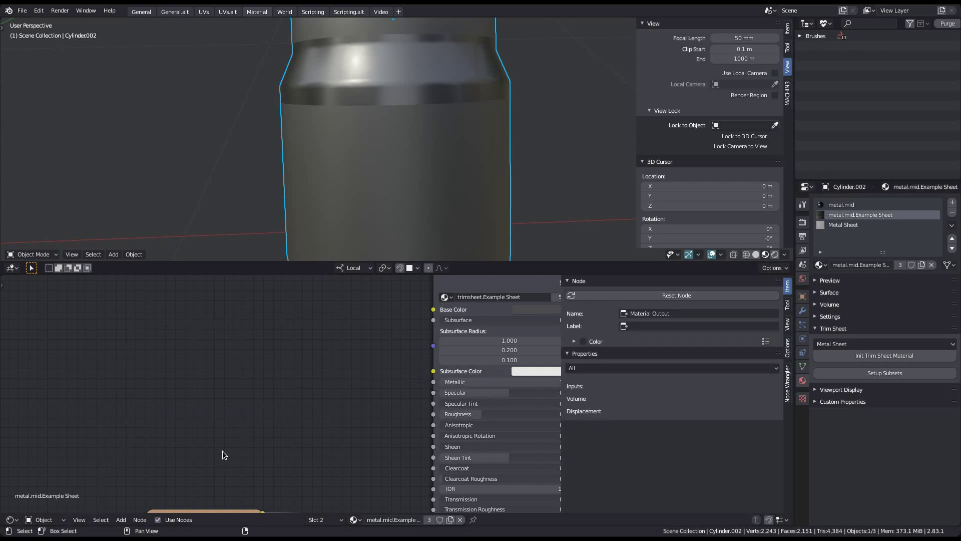
middle_click_drag(222, 451, 227, 397)
- Return to the General workspace and select the loop of tall lower body faces around Cylinder.002 in Edit Mode
key("Pause")
left_click(384, 210)
key("Tab")
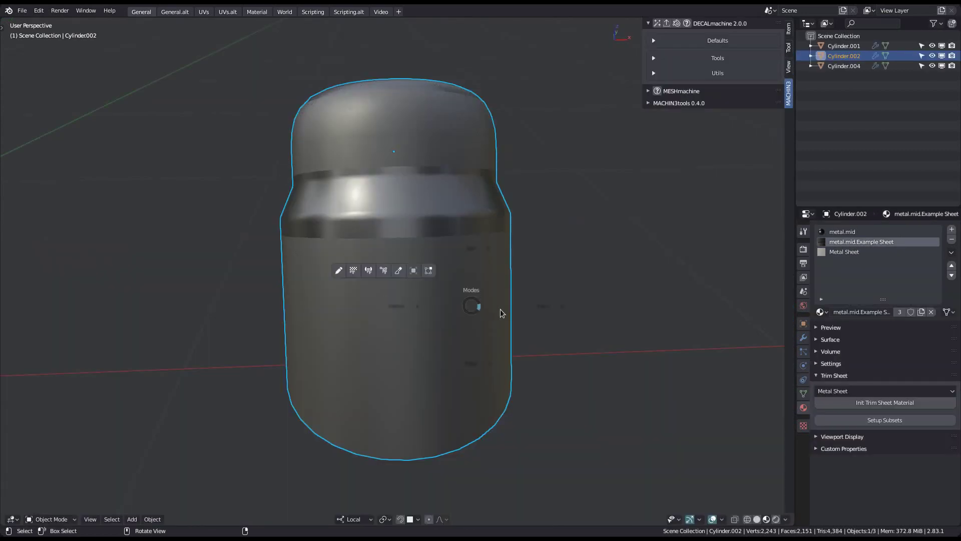
left_click(521, 310)
middle_click_drag(390, 345, 377, 326, "shift")
left_click(399, 324, "alt")
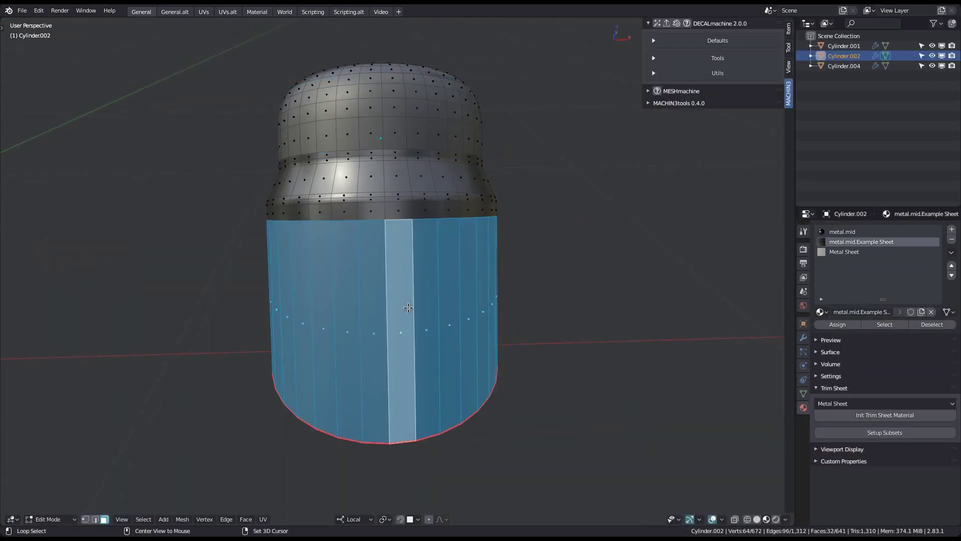
- Unwrap the selected tall lower body faces to trim 002 of the Metal Sheet with automatic fit, and return to Object Mode
key("alt+w")
left_click(480, 335)
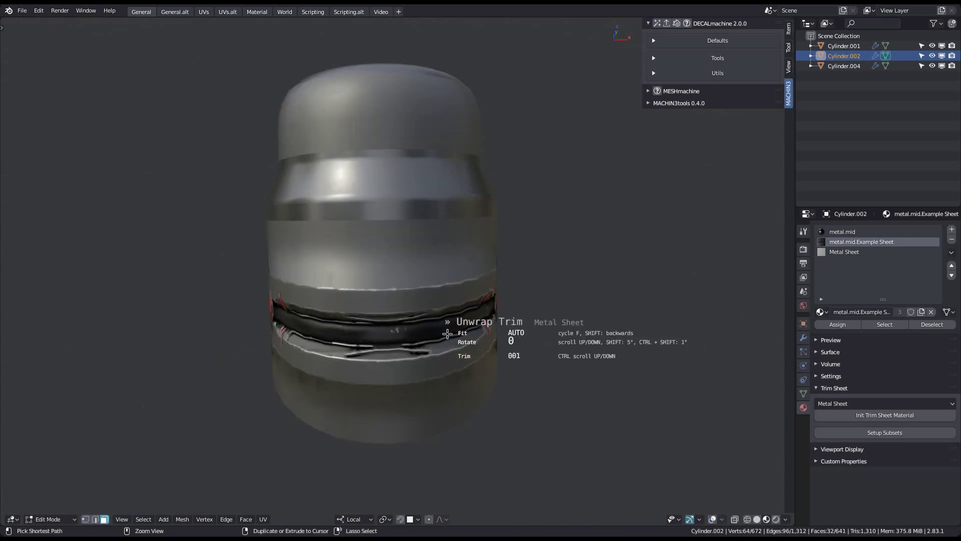
middle_click_drag(448, 342, 432, 308)
scroll(430, 309, "up", 1, "ctrl")
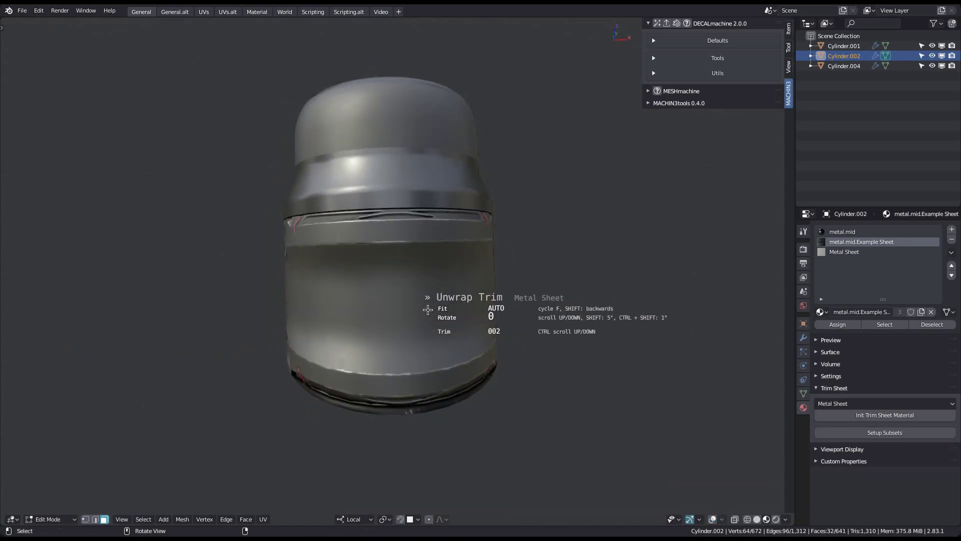
left_click(425, 307)
key("Tab")
left_click(414, 225)
middle_click_drag(413, 224, 399, 317)
scroll(391, 301, "down", 2)
- In Edit Mode, select the sloped neck face loop, grow it over the neighbouring bands, and drop the uppermost loop from the selection
key("Tab")
scroll(400, 225, "up", 3)
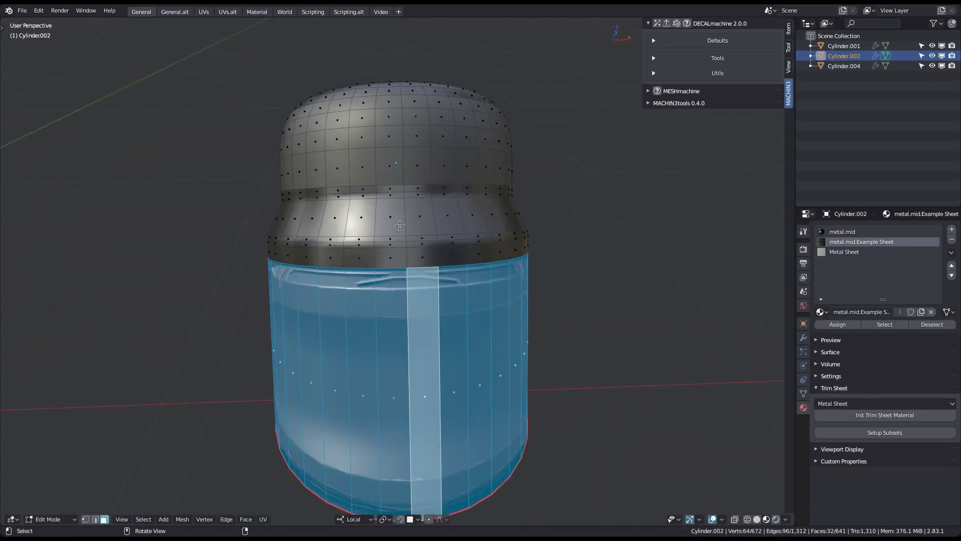
left_click(418, 226, "alt")
key("ctrl+KP_Add")
scroll(426, 237, "up", 1, "shift")
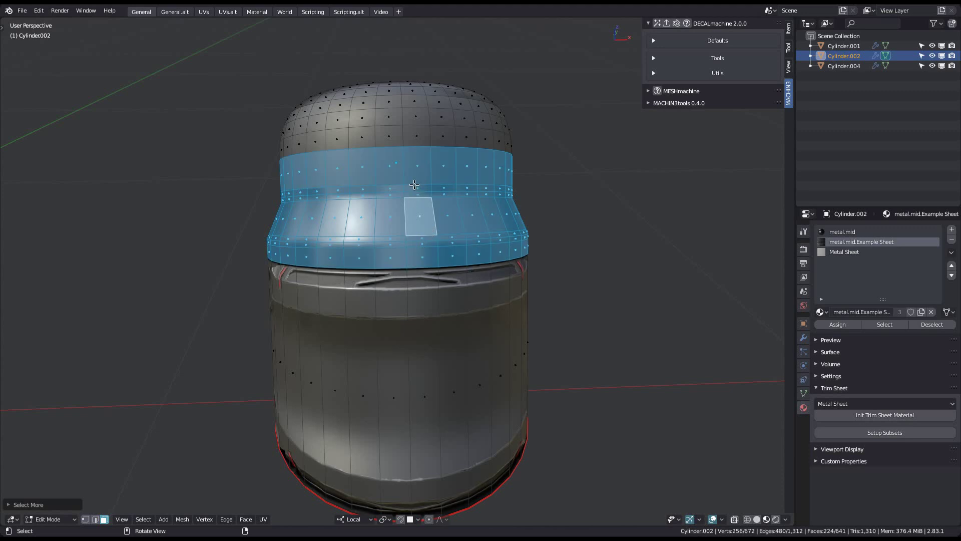
left_click(417, 178, "alt+shift")
- Unwrap the selected neck bands to trim 008 of the Example Sheet with automatic fit and rotation 0
key("d")
left_click(407, 284)
scroll(457, 280, "up", 3, "ctrl")
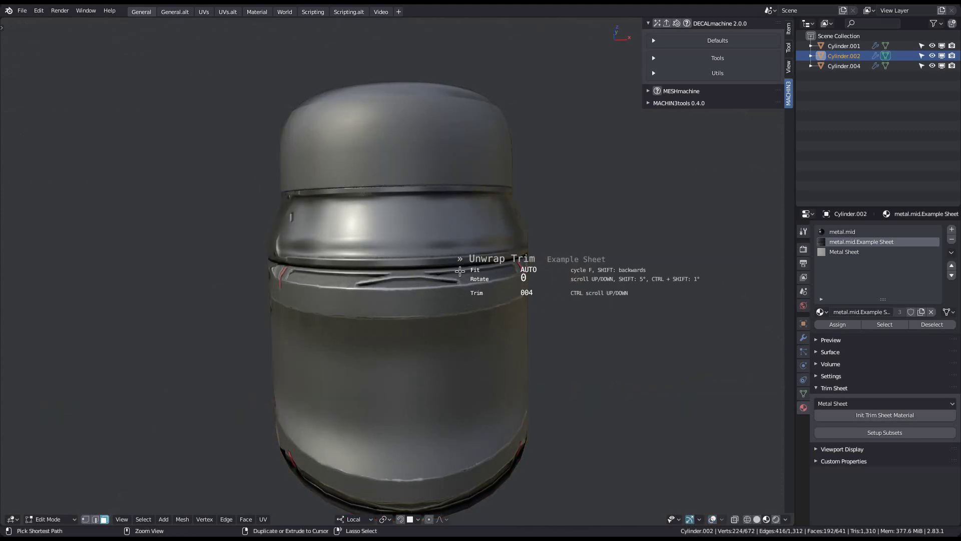
scroll(459, 271, "up", 4, "ctrl")
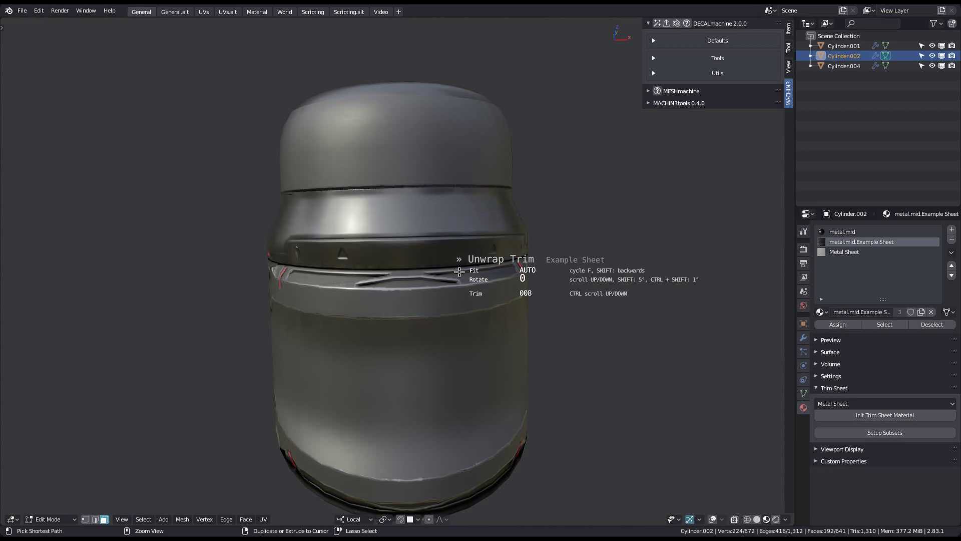
left_click(460, 272)
- Return to Object Mode and deselect all objects
key("Tab")
left_click(448, 181)
scroll(450, 220, "down", 2)
key("alt+a")
mouse_move(455, 279)
middle_mouse_down()
mouse_move(333, 257)
mouse_move(468, 262)
mouse_move(440, 287)
middle_mouse_up()
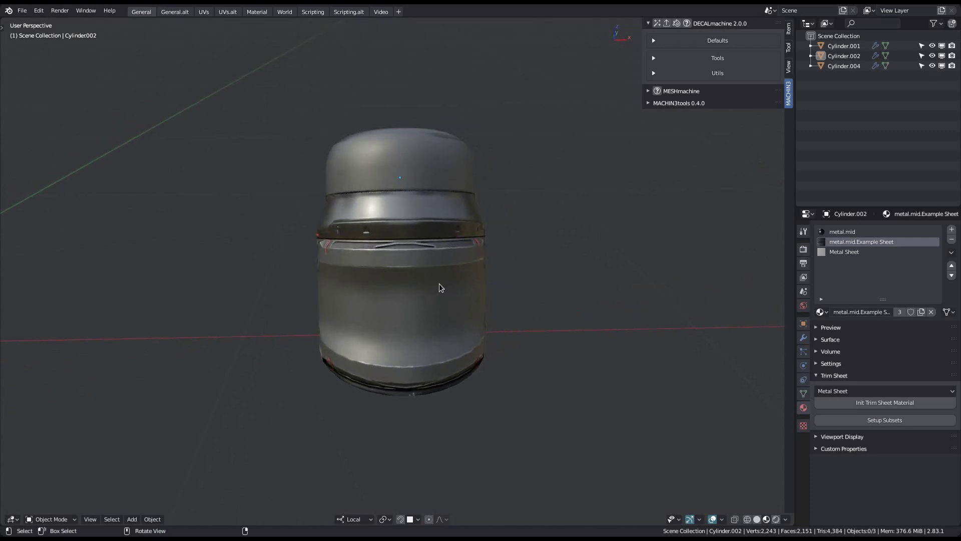